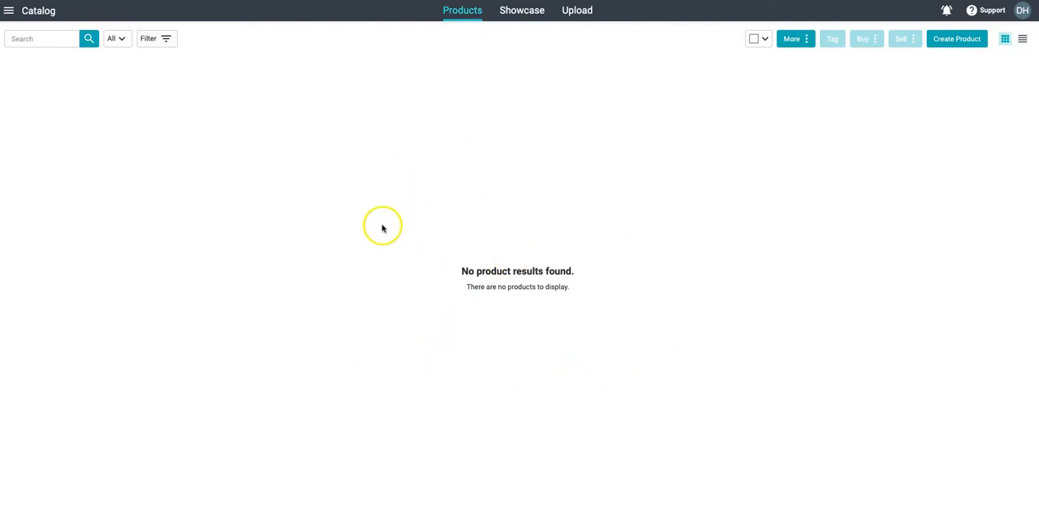
# - Open the bulk upload page, then export the Bulk Upload spreadsheet's product_import_template.csv sheet as comma-separated values
pyautogui.click(575, 11)
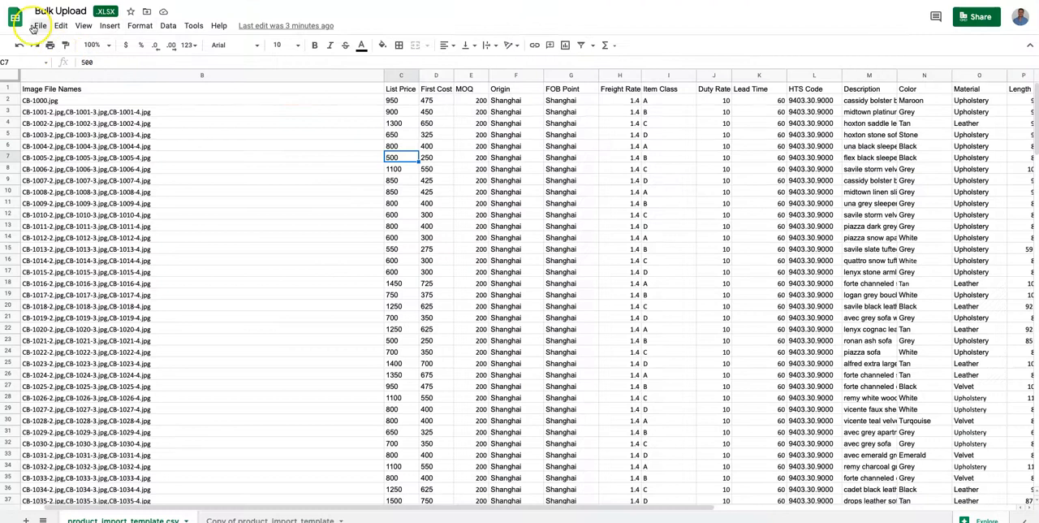
pyautogui.click(38, 26)
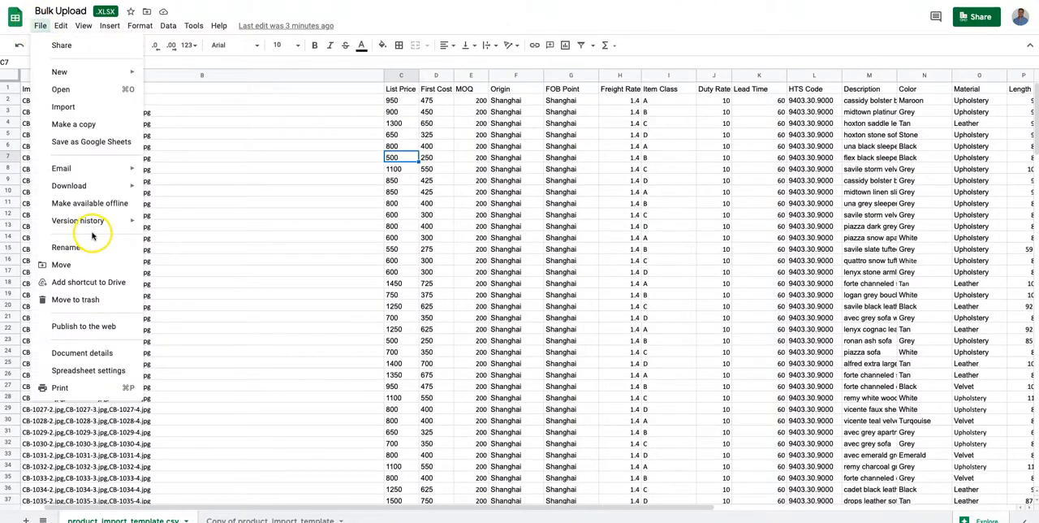
pyautogui.moveTo(97, 185)
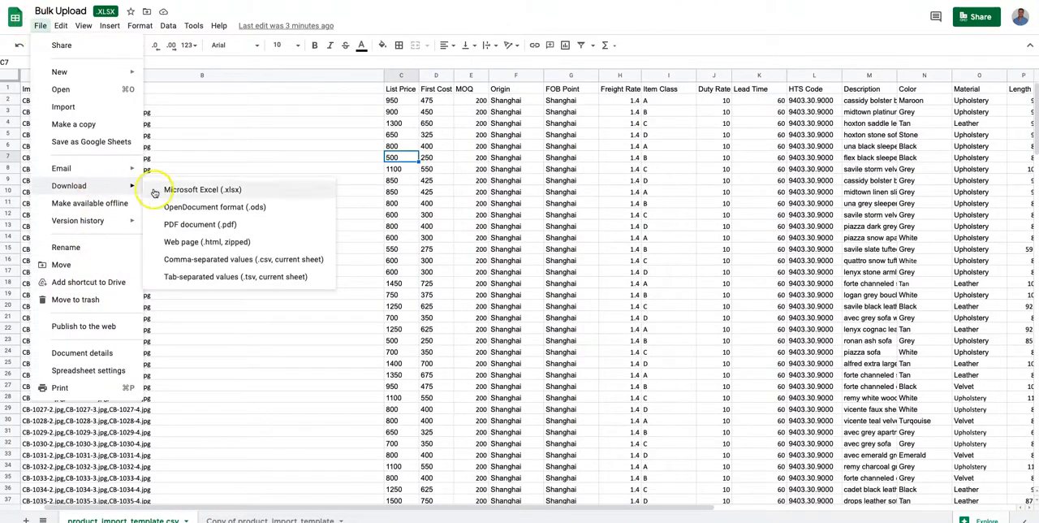
pyautogui.click(181, 256)
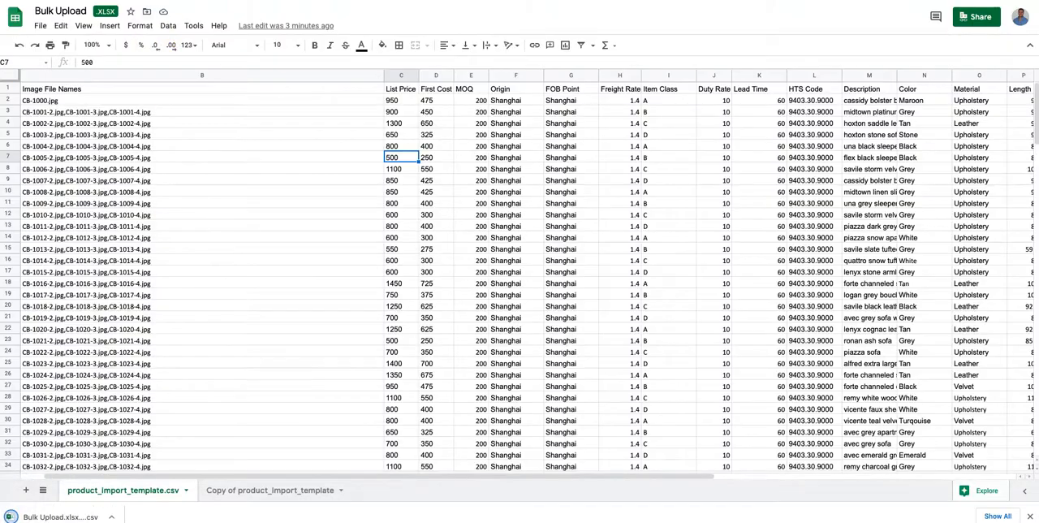
# - Switch back to Surefront, load the downloaded Bulk Upload CSV file into the bulk product upload and start the column mapping
pyautogui.hotkey('ctrl', 'Tab')
pyautogui.moveTo(42, 516); pyautogui.dragTo(347, 336)
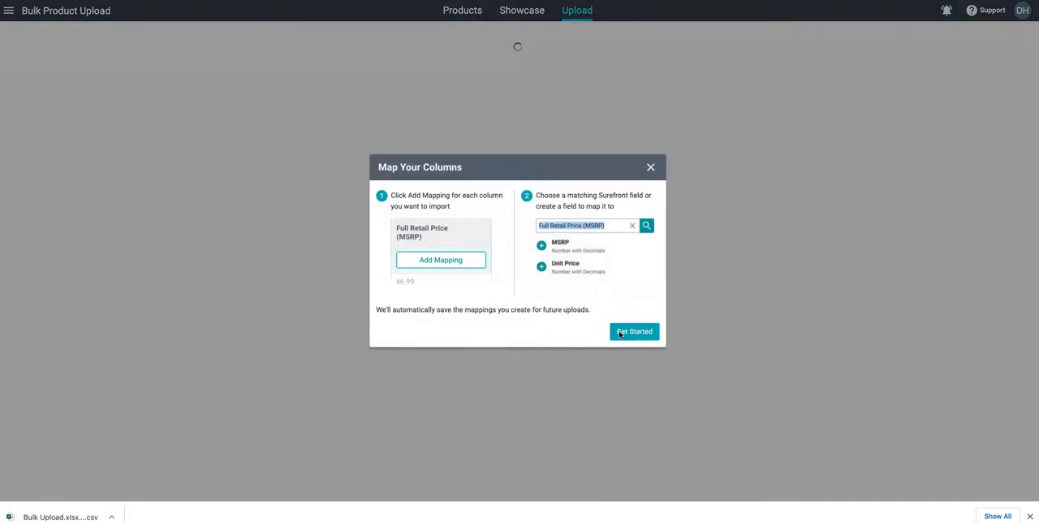
pyautogui.click(620, 333)
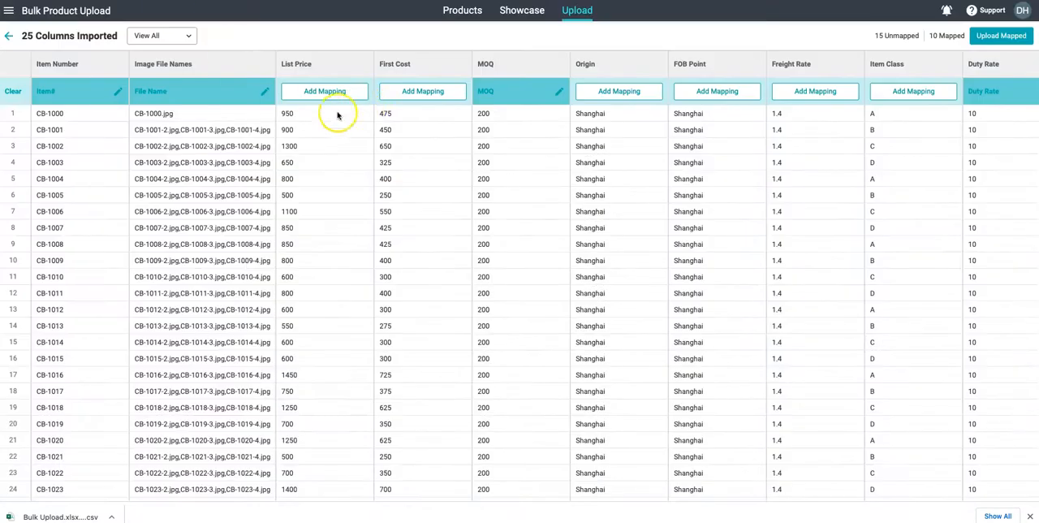
# - Map the List Price and First Cost columns to the Surefront fields of the same names
pyautogui.click(326, 93)
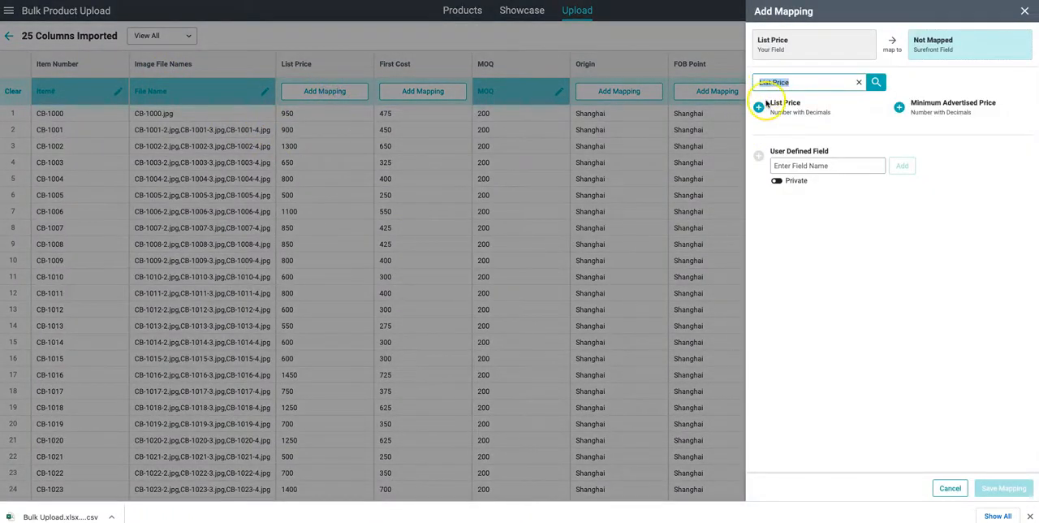
pyautogui.click(760, 106)
pyautogui.click(998, 488)
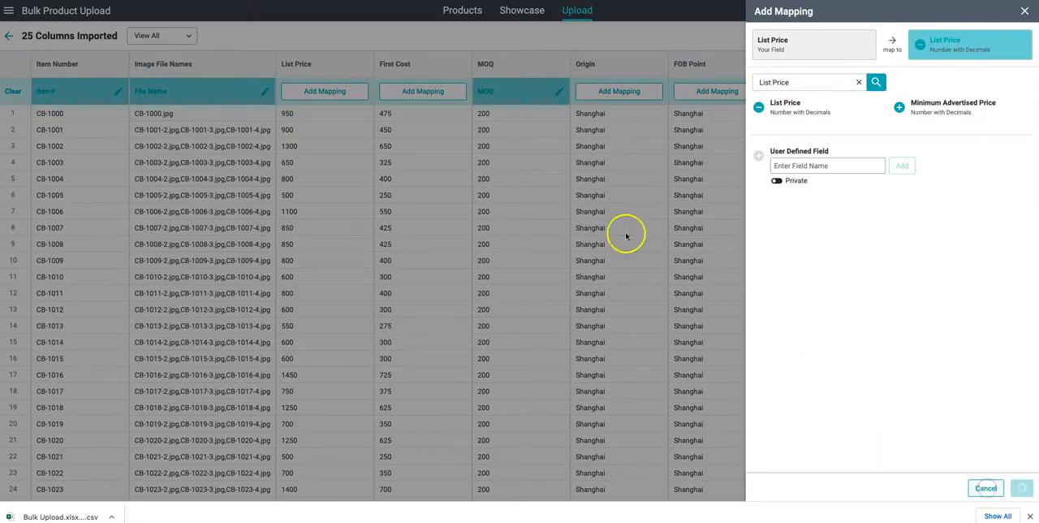
pyautogui.click(422, 91)
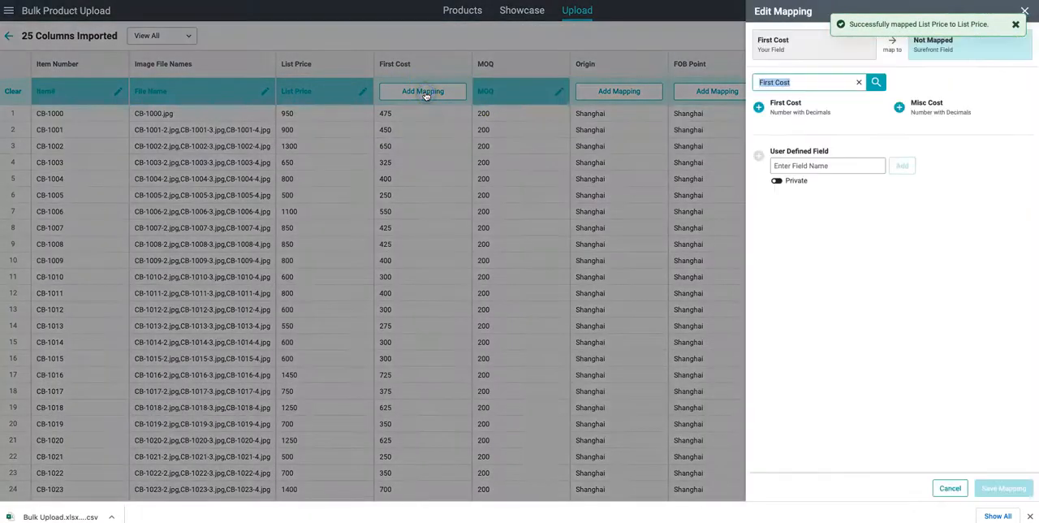
pyautogui.click(758, 107)
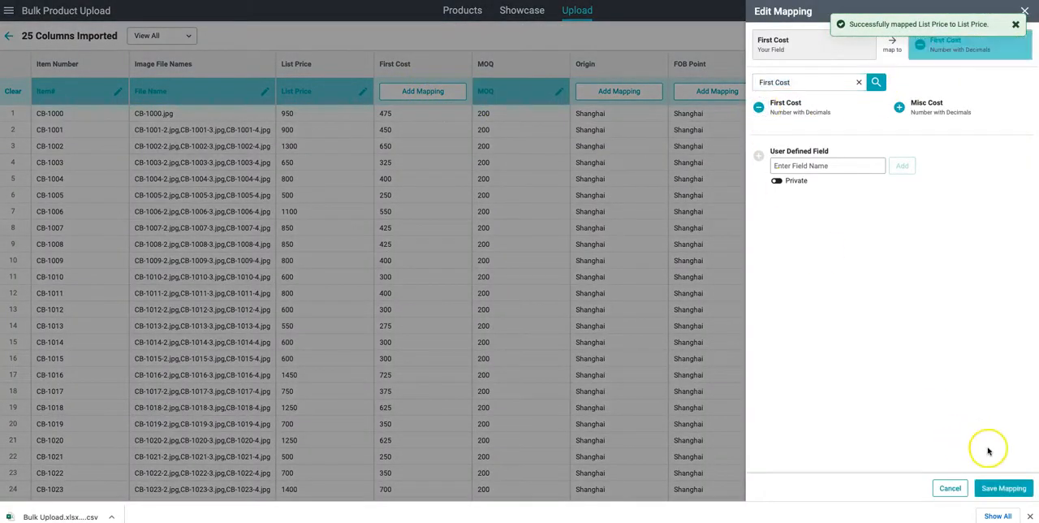
pyautogui.click(1000, 488)
# - Map the Origin column to the Origin field and the FOB Point column to the FOB Point field
pyautogui.click(639, 91)
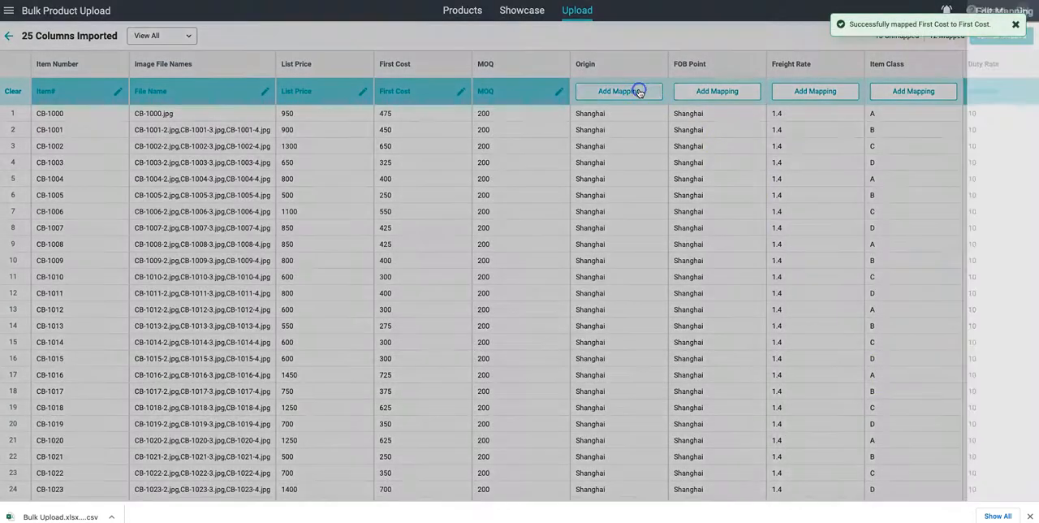
pyautogui.click(759, 133)
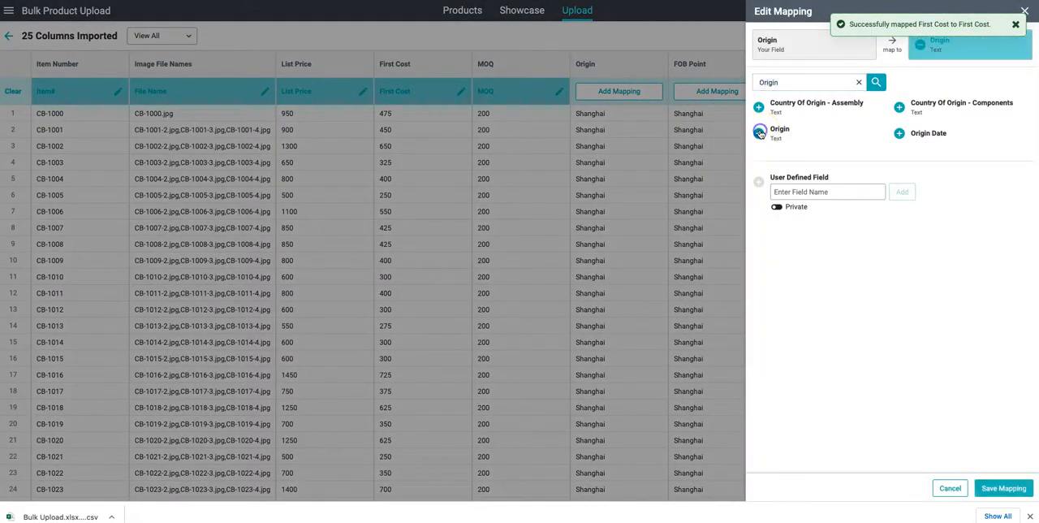
pyautogui.click(1001, 487)
pyautogui.hscroll(2, 745, 163)
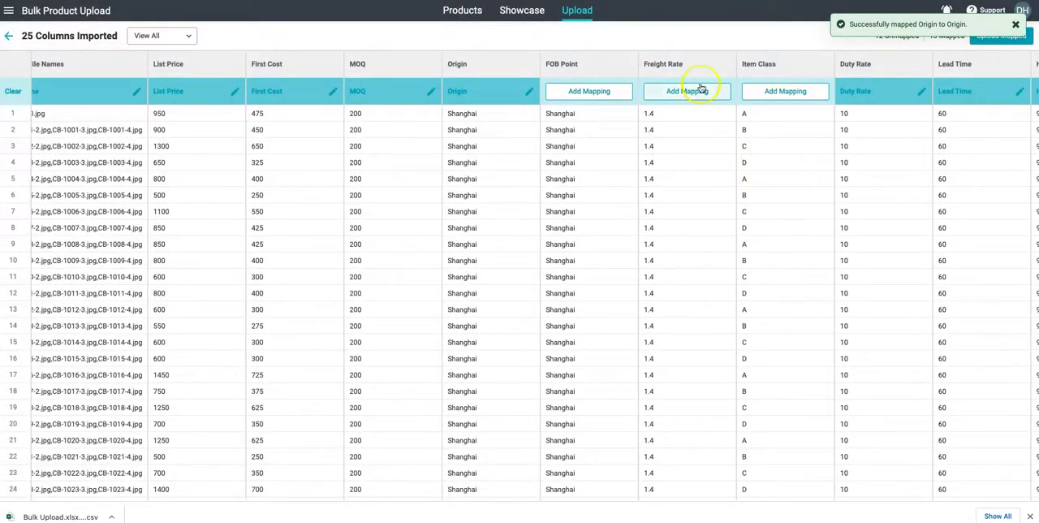
pyautogui.click(577, 90)
pyautogui.click(763, 109)
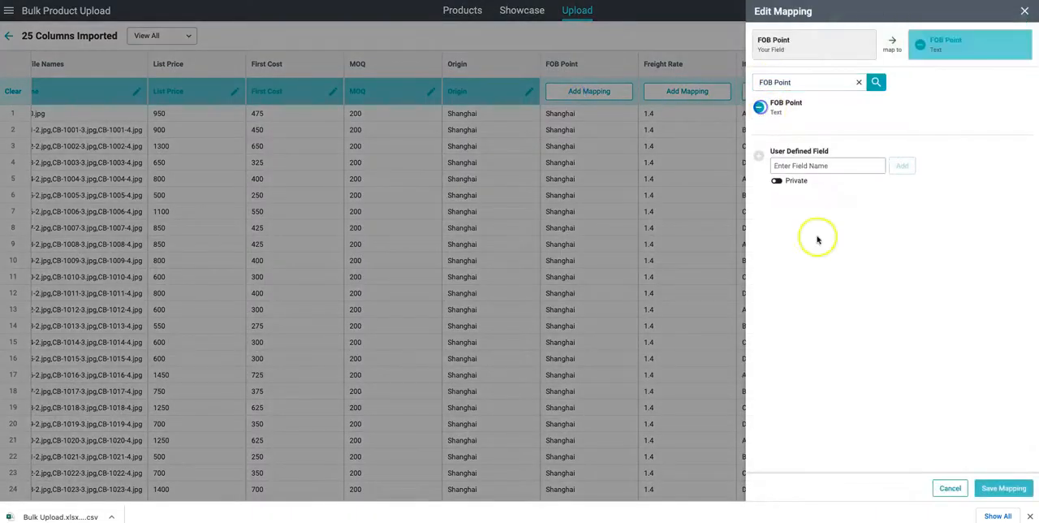
pyautogui.click(1014, 488)
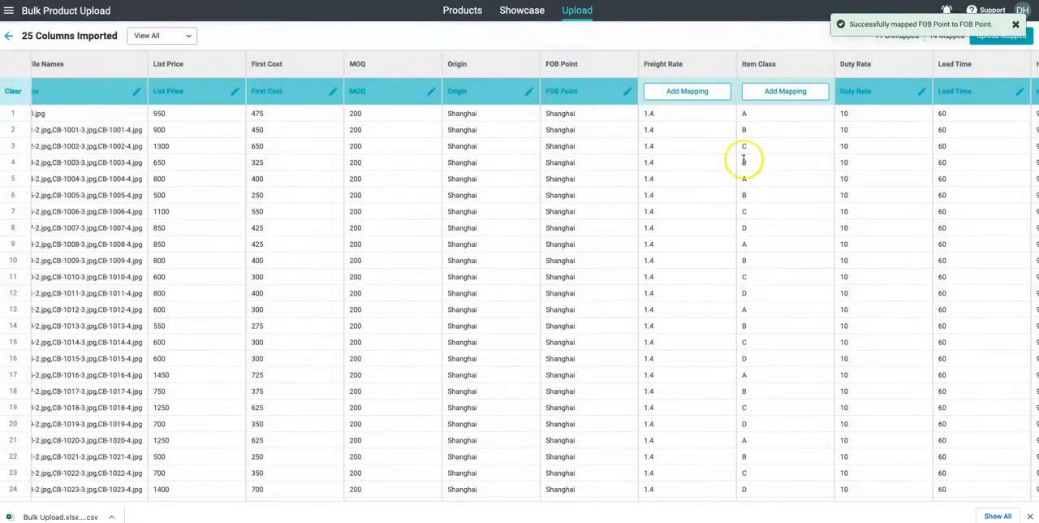
# - Map the Freight Rate column to the Freight Rate number field
pyautogui.click(707, 91)
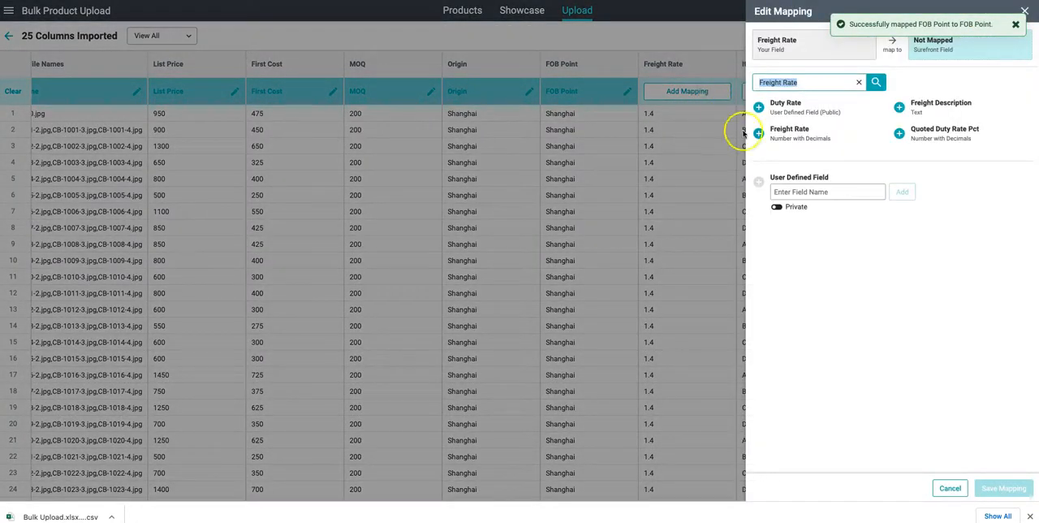
pyautogui.click(760, 134)
pyautogui.click(994, 487)
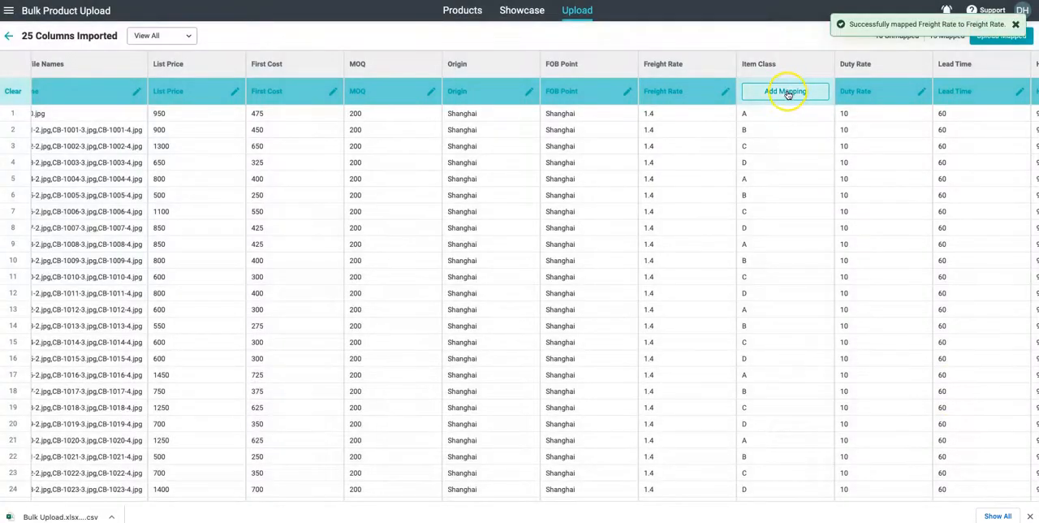
# - Create a private user-defined field named Item Class and map the Item Class column to it
pyautogui.click(784, 91)
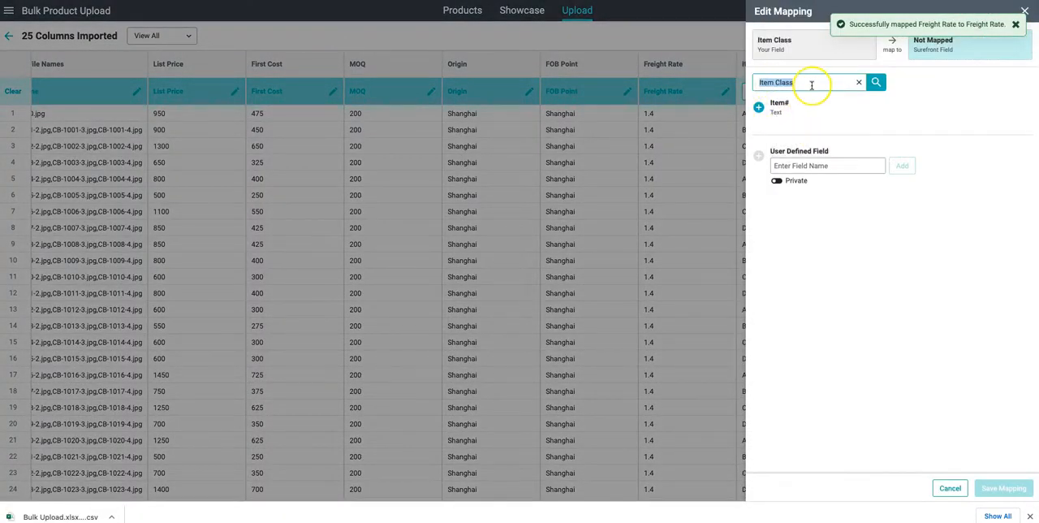
pyautogui.click(816, 164)
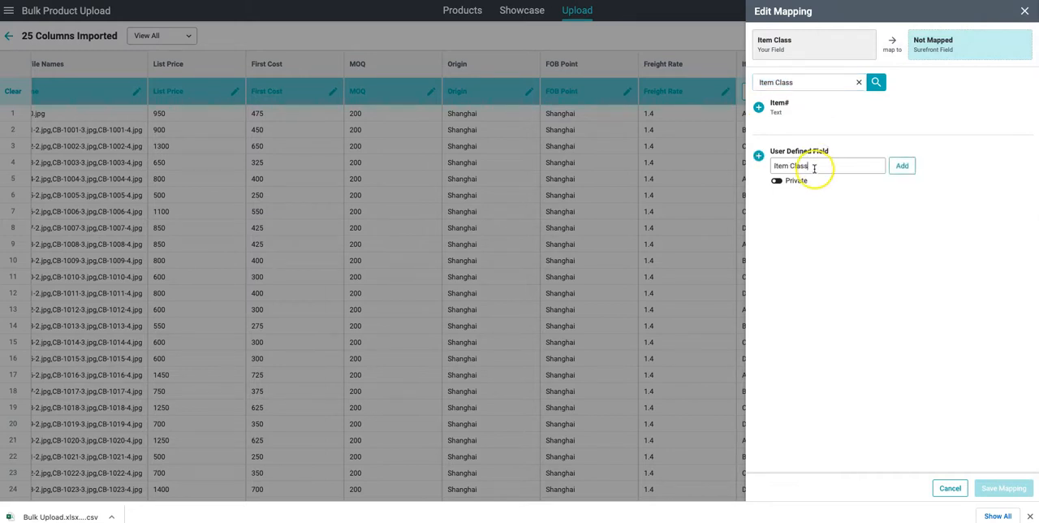
pyautogui.click(906, 165)
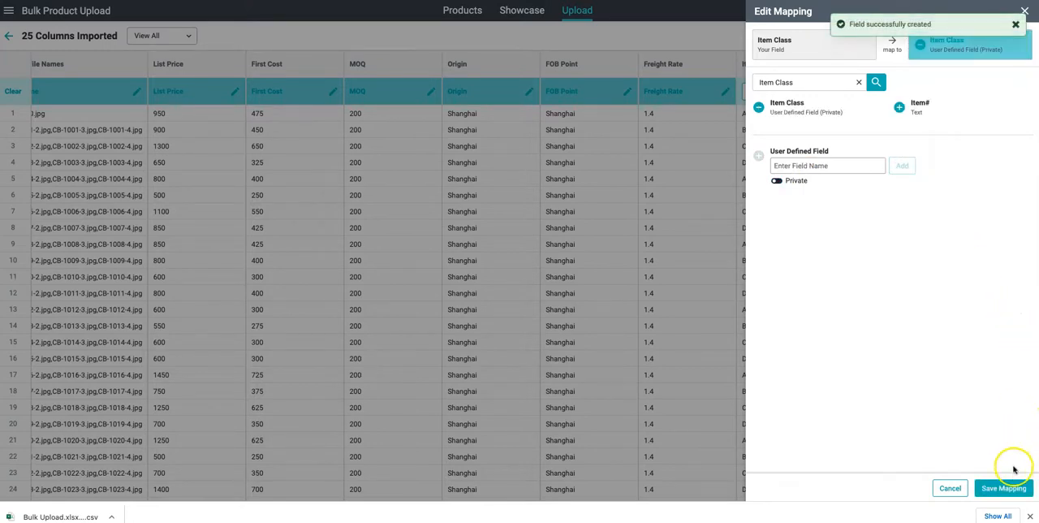
pyautogui.click(1013, 483)
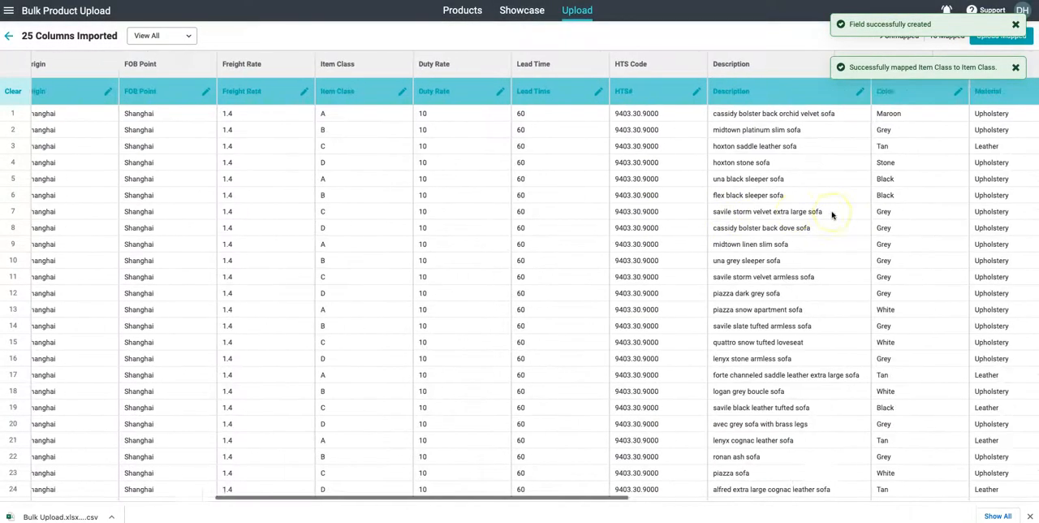
# - Map the Length (Inches) column to the Length field and the Width (Inches) column to the Width field
pyautogui.hscroll(8, 830, 213)
pyautogui.click(441, 91)
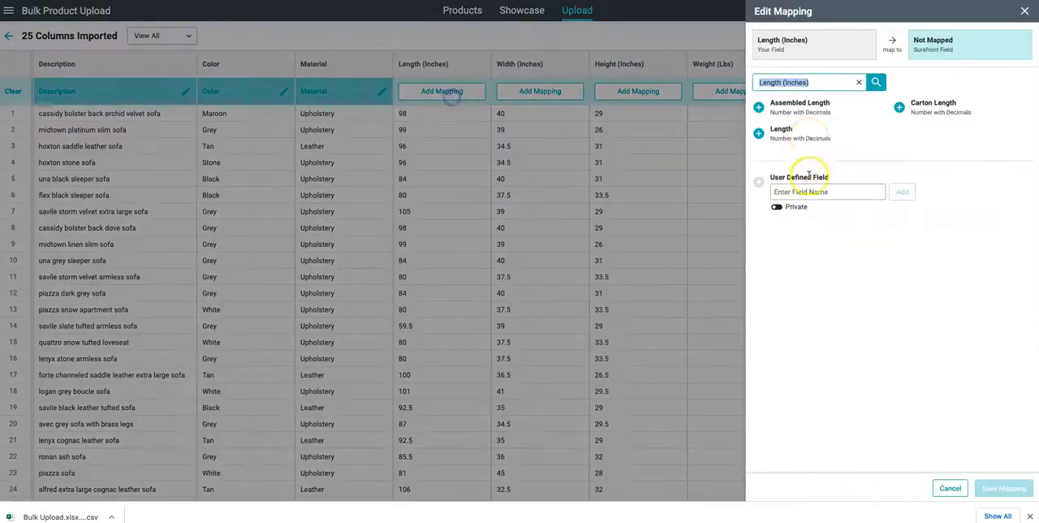
pyautogui.click(759, 132)
pyautogui.click(1003, 487)
pyautogui.click(563, 91)
pyautogui.click(898, 159)
pyautogui.click(1002, 487)
# - Map the Height (Inches) column to the Height field and the Weight (Lbs) column to the Weight field
pyautogui.click(638, 91)
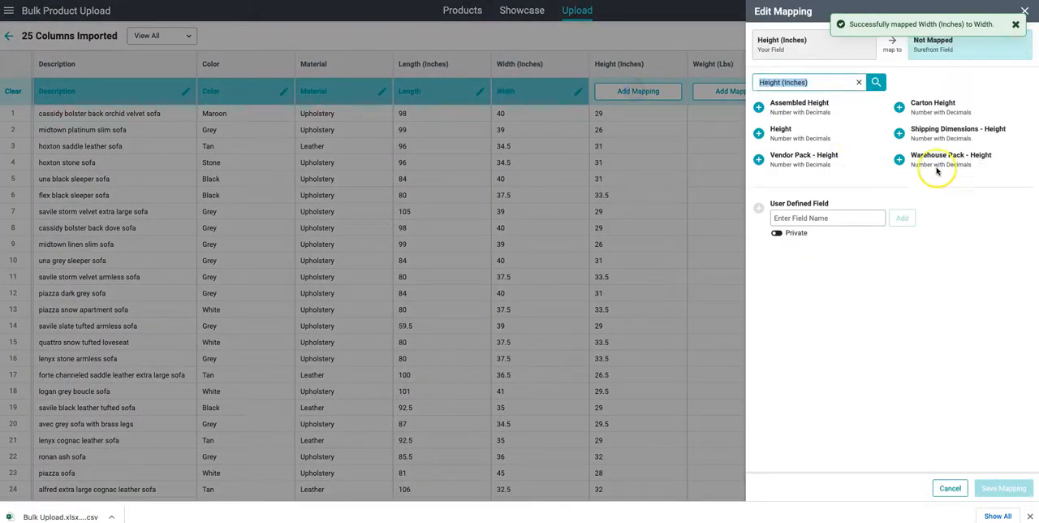
pyautogui.click(779, 131)
pyautogui.click(1002, 487)
pyautogui.click(753, 92)
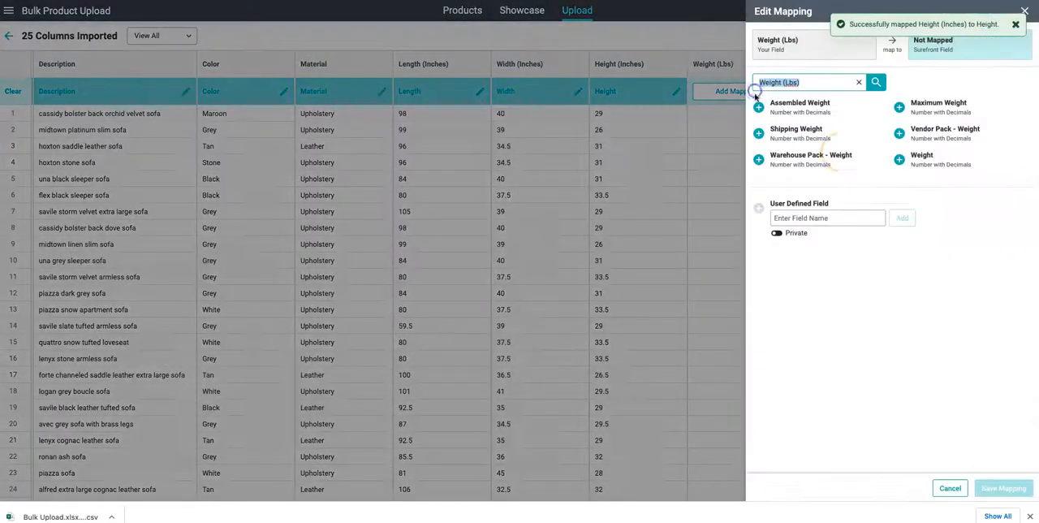
pyautogui.click(898, 159)
pyautogui.click(1003, 488)
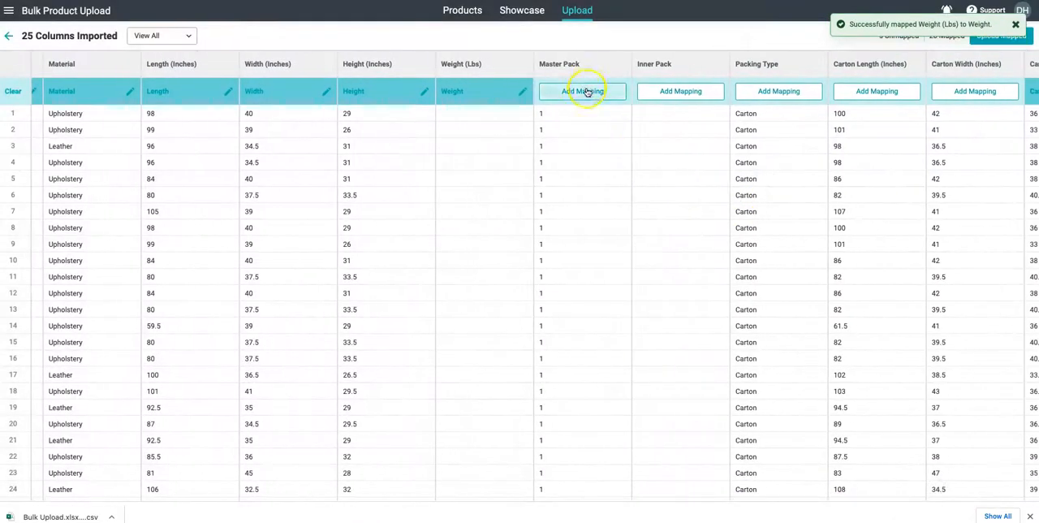
# - Map the Master Pack column to the Master Pack field and the Packing Type column to the Packing Type field
pyautogui.click(586, 91)
pyautogui.click(780, 131)
pyautogui.click(1003, 488)
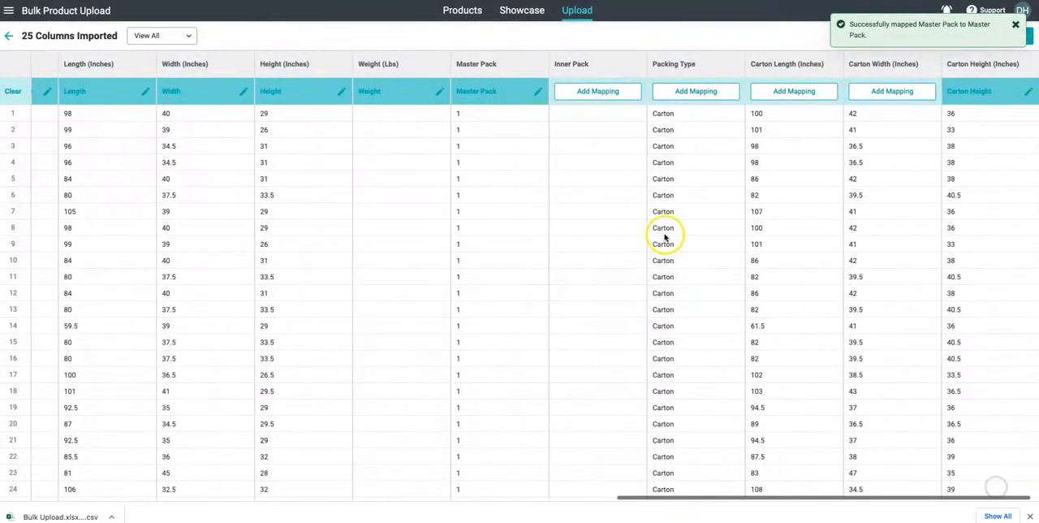
pyautogui.click(709, 93)
pyautogui.click(762, 189)
pyautogui.click(1003, 488)
# - Map the Carton Length (Inches) column to Carton Length and the Carton Width (Inches) column to Carton Width
pyautogui.click(793, 90)
pyautogui.click(780, 132)
pyautogui.click(1002, 488)
pyautogui.click(876, 91)
pyautogui.click(899, 133)
pyautogui.click(988, 489)
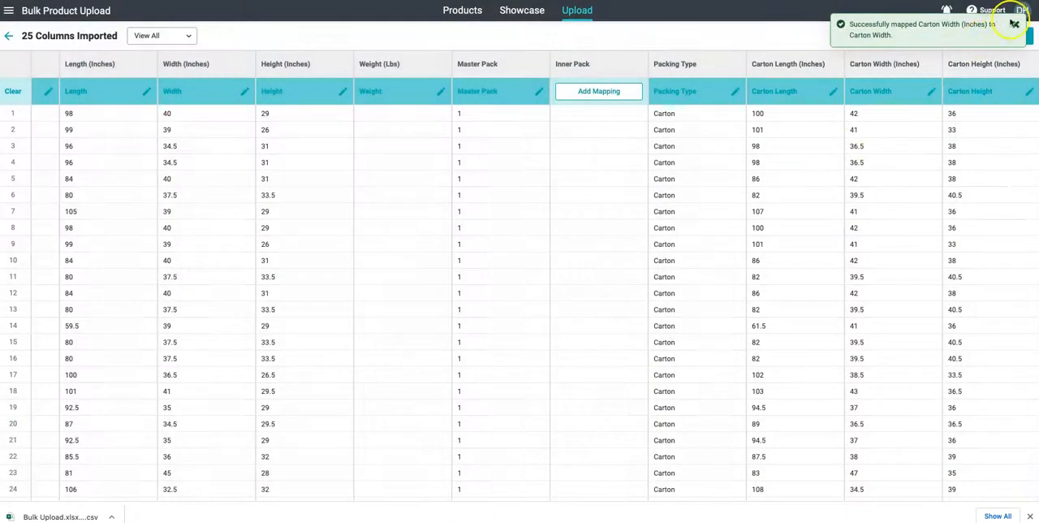
# - Upload the mapped columns as new products to the All category and complete the upload
pyautogui.hscroll(-10, 563, 146)
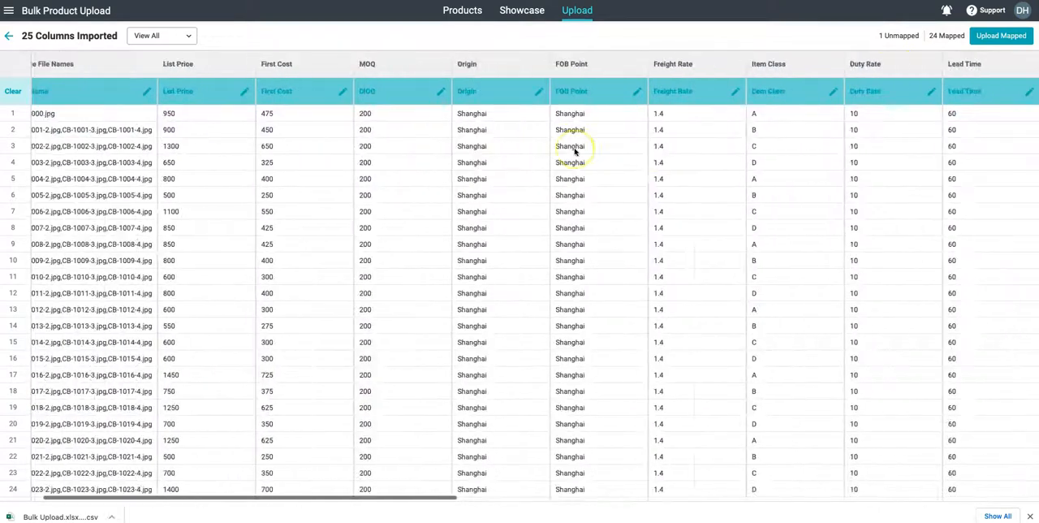
pyautogui.click(1012, 35)
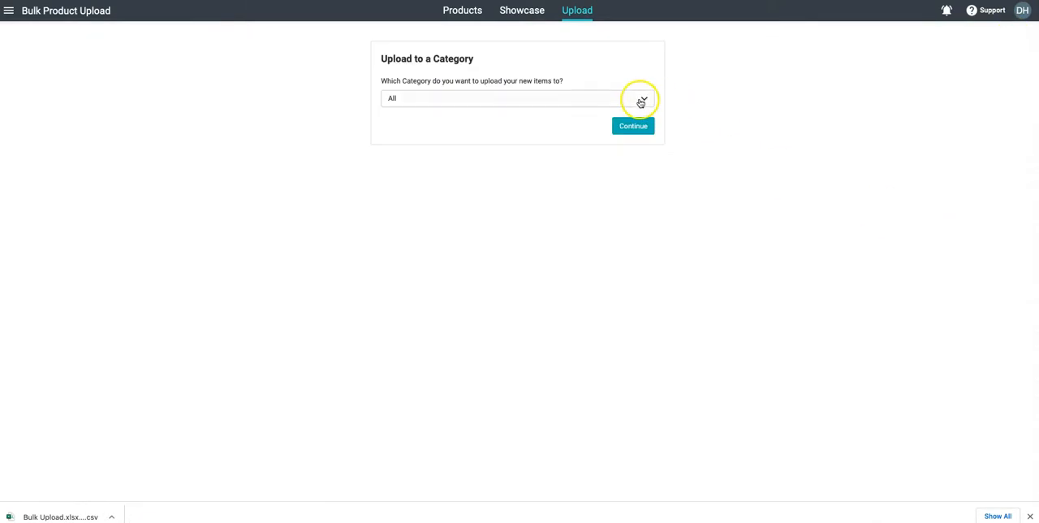
pyautogui.click(580, 100)
pyautogui.click(579, 100)
pyautogui.click(637, 130)
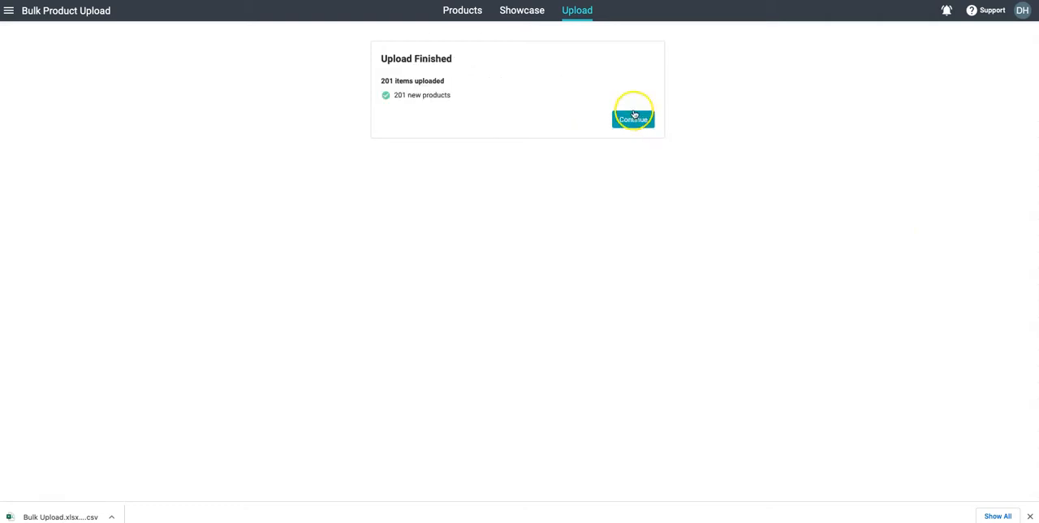
pyautogui.click(625, 118)
# - View the details and image management options of product CB-1127 in the catalog without adding an image
pyautogui.click(471, 18)
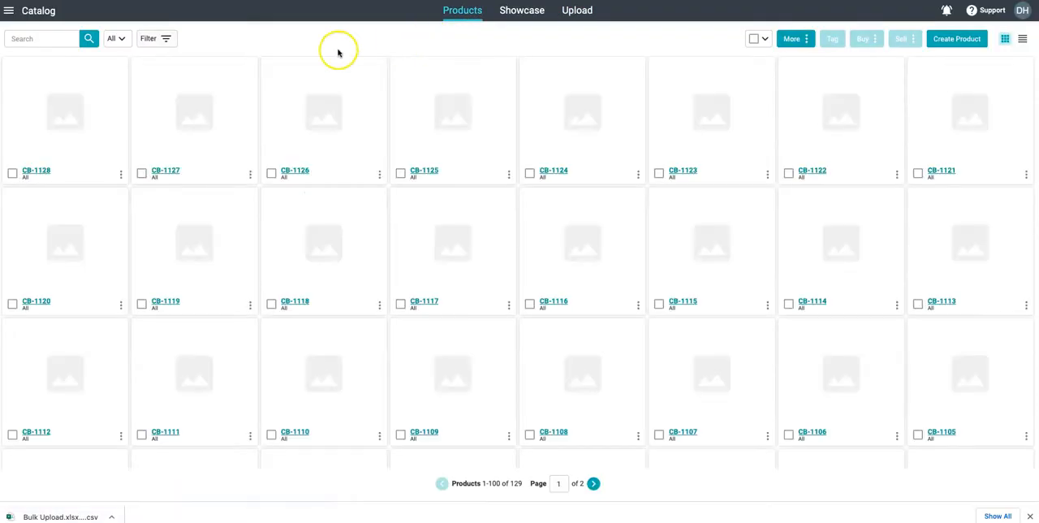
pyautogui.click(161, 175)
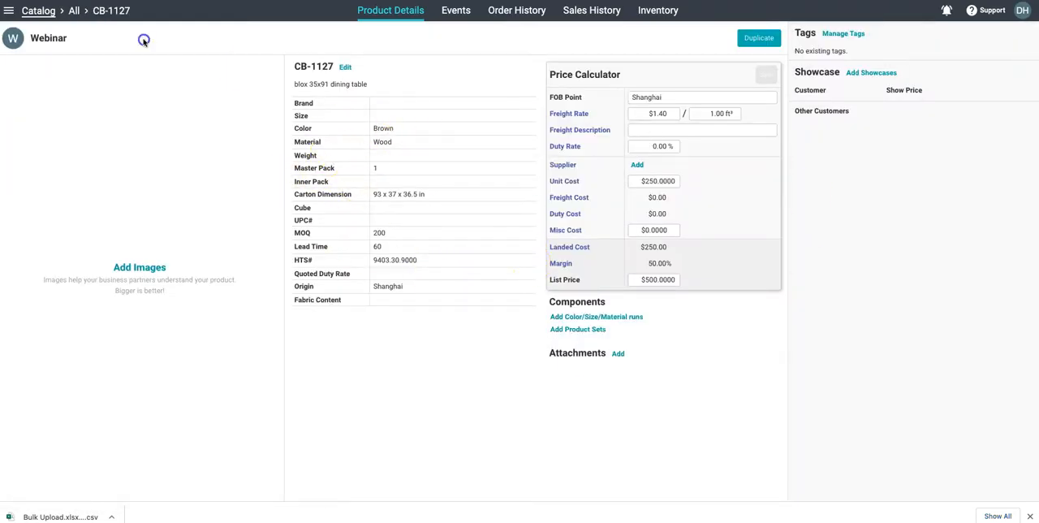
pyautogui.click(156, 266)
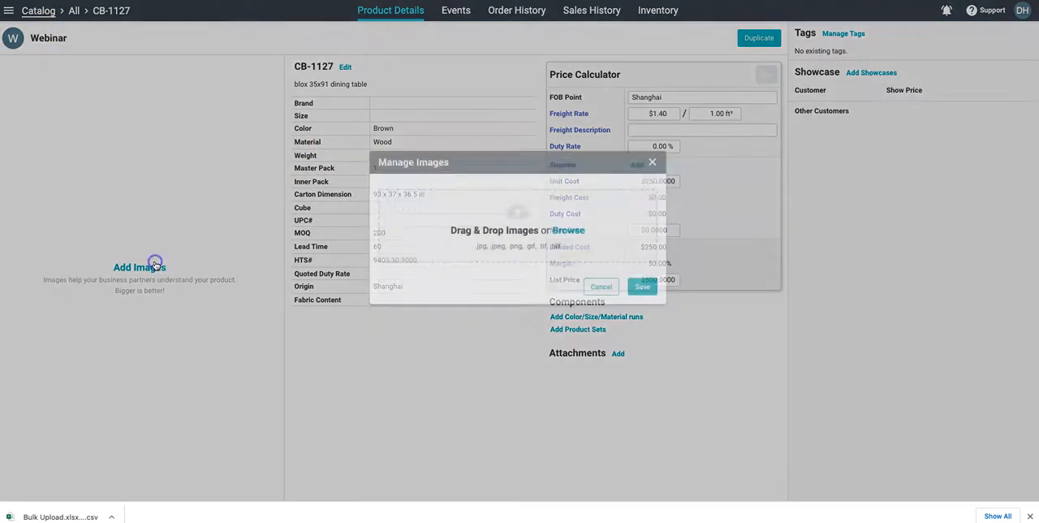
pyautogui.click(652, 184)
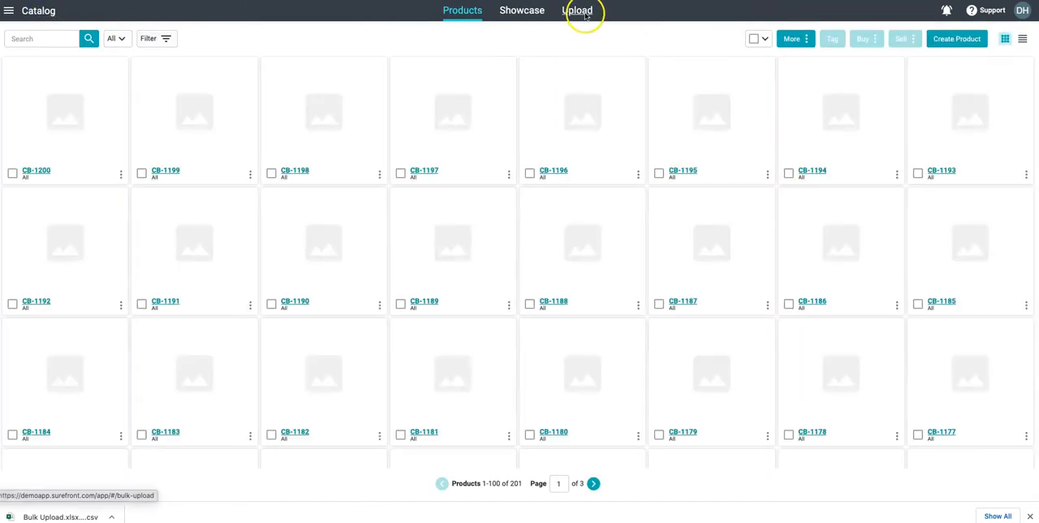
# - Bulk upload all image files in the Images folder, through CB-1200-4.jpg, using the Images upload type, and complete the upload
pyautogui.click(583, 13)
pyautogui.click(662, 95)
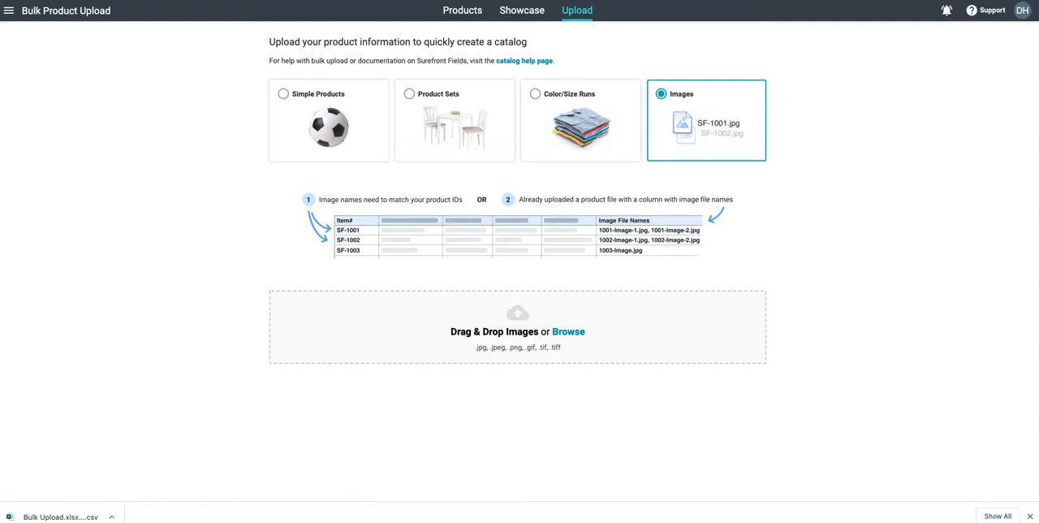
pyautogui.scroll(-10, 267, 192)
pyautogui.scroll(-15, 267, 192)
pyautogui.click(233, 229)
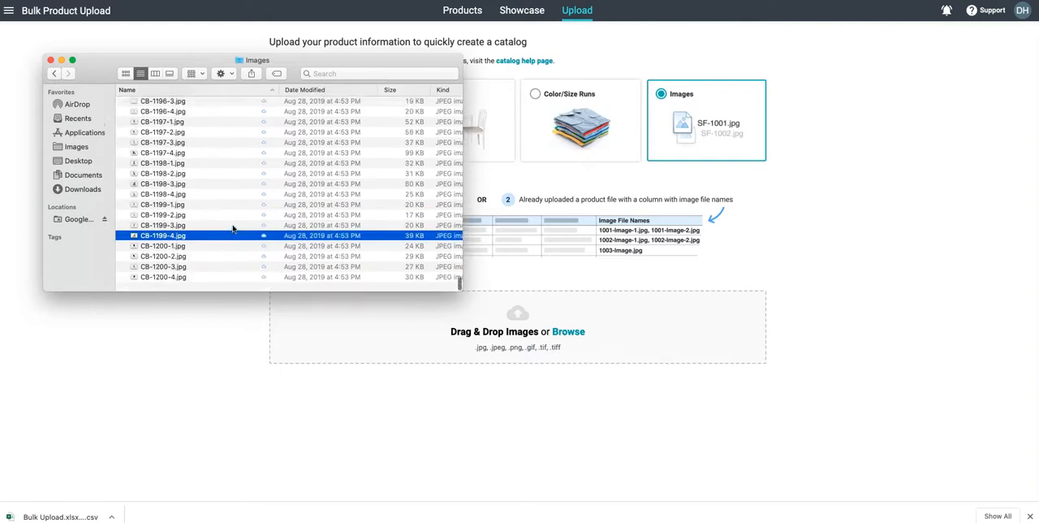
pyautogui.click(187, 286)
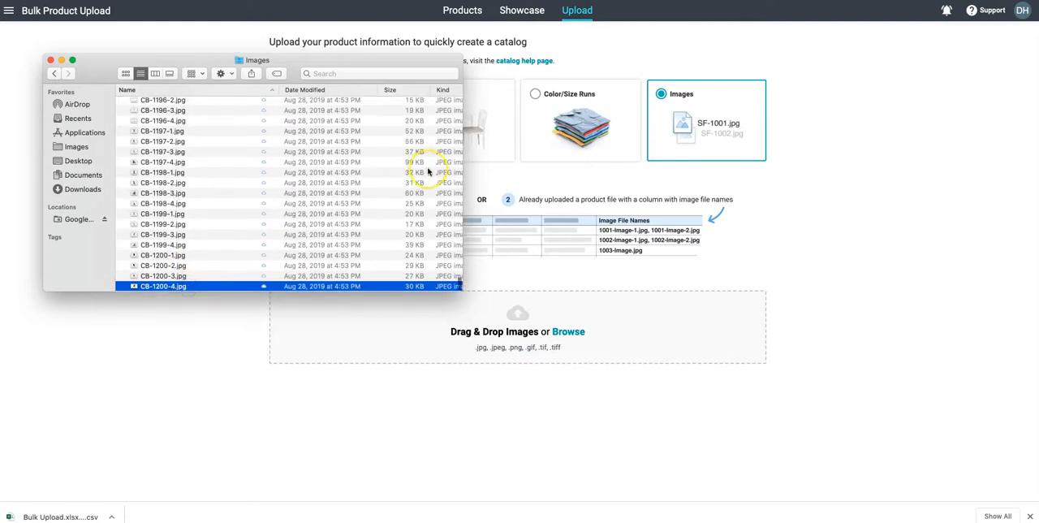
pyautogui.scroll(20, 429, 170)
pyautogui.click(233, 120)
pyautogui.keyDown('shift'); pyautogui.click(159, 103); pyautogui.keyUp('shift')
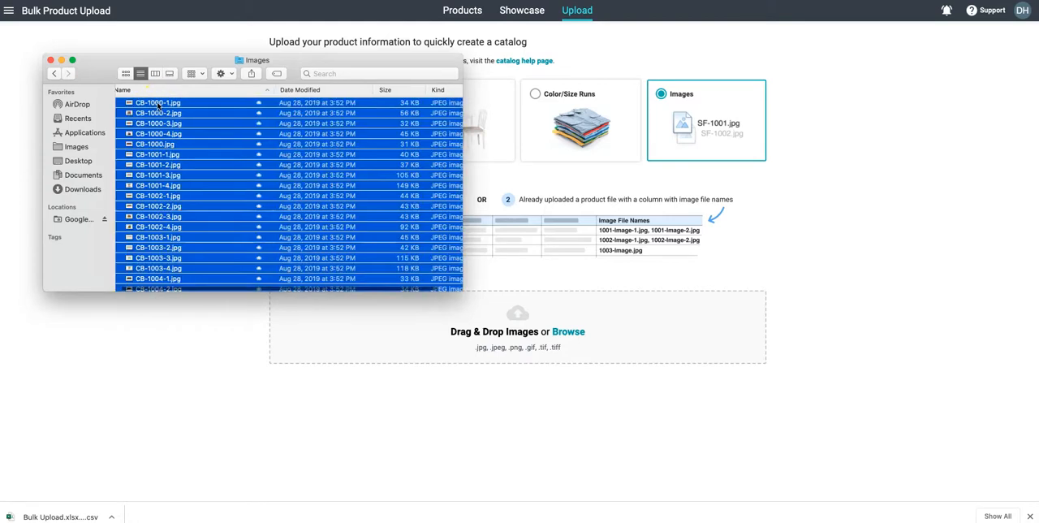
pyautogui.moveTo(149, 105); pyautogui.dragTo(519, 304)
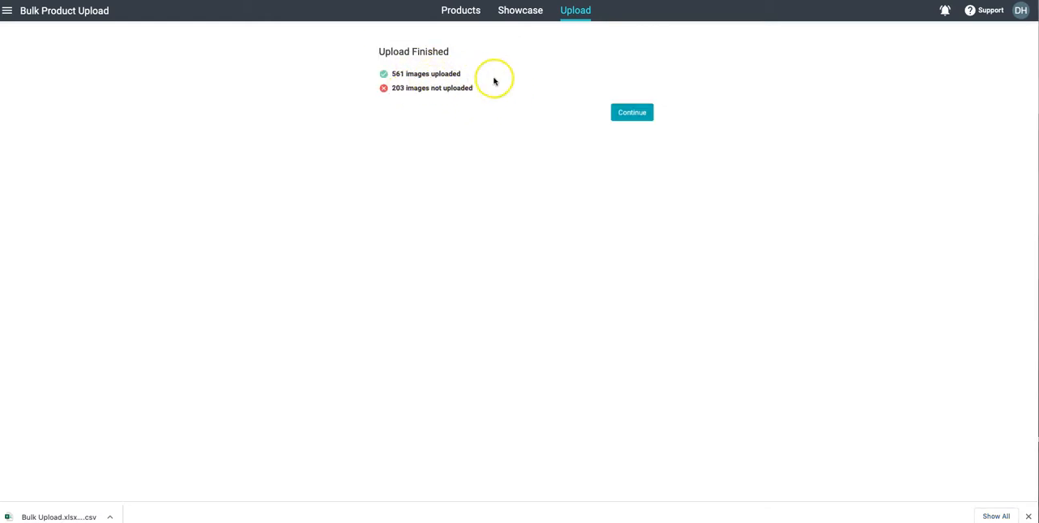
pyautogui.click(625, 118)
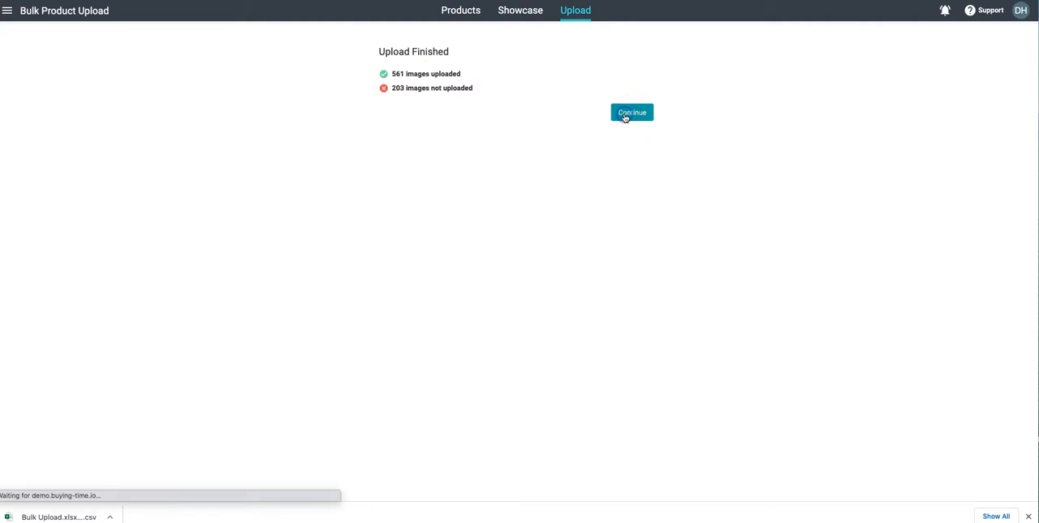
# - Review the uploaded product images across the first page of the product catalog
pyautogui.click(460, 9)
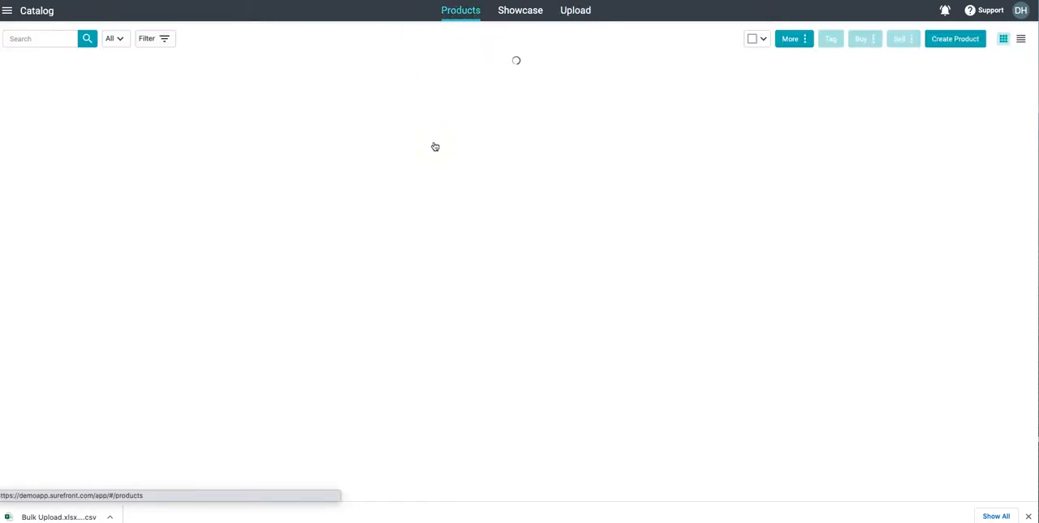
pyautogui.scroll(-2, 495, 222)
pyautogui.scroll(-5, 494, 222)
pyautogui.scroll(5, 494, 222)
pyautogui.scroll(-4, 494, 222)
pyautogui.scroll(-1, 494, 223)
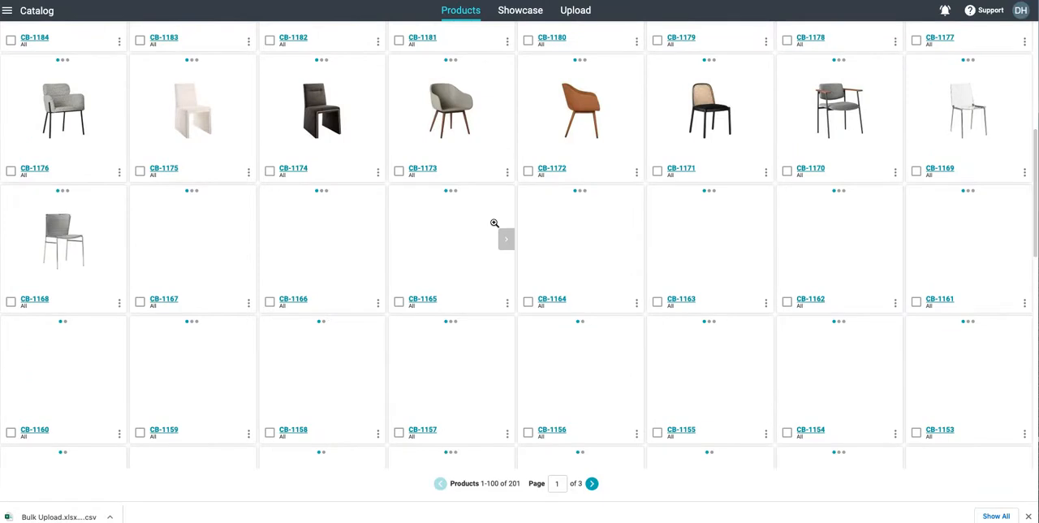
pyautogui.scroll(3, 494, 222)
pyautogui.scroll(-5, 494, 222)
pyautogui.scroll(-2, 494, 223)
pyautogui.scroll(6, 494, 223)
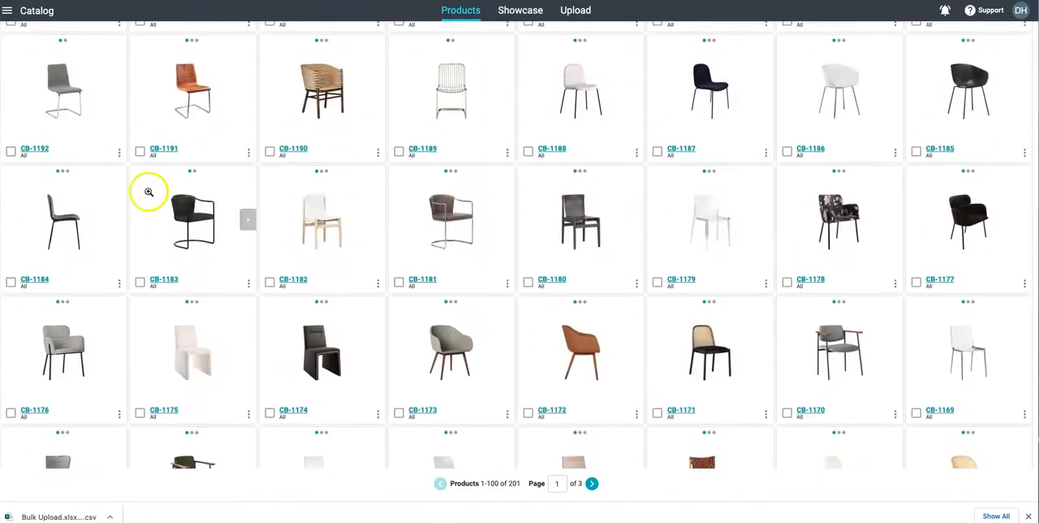
pyautogui.scroll(2, 243, 178)
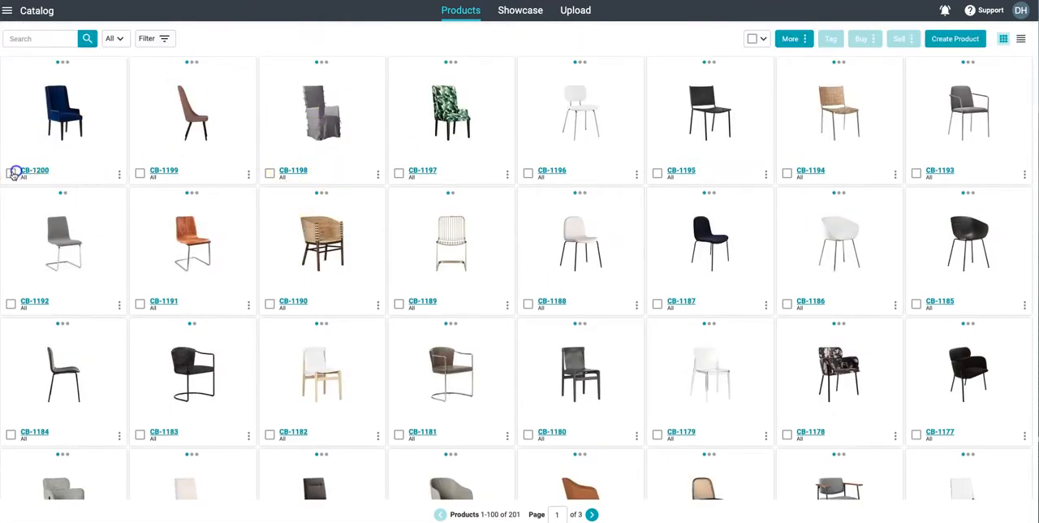
# - Select the five catalog products CB-1200, CB-1199, CB-1198, CB-1197 and CB-1196
pyautogui.click(139, 173)
pyautogui.click(269, 173)
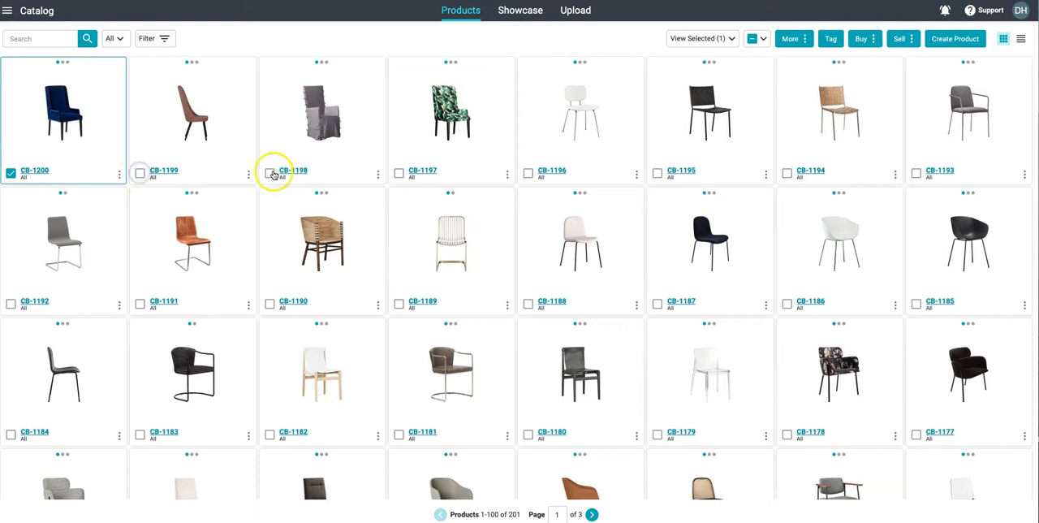
pyautogui.click(399, 169)
pyautogui.click(526, 169)
pyautogui.scroll(-1, 552, 174)
pyautogui.scroll(1, 619, 148)
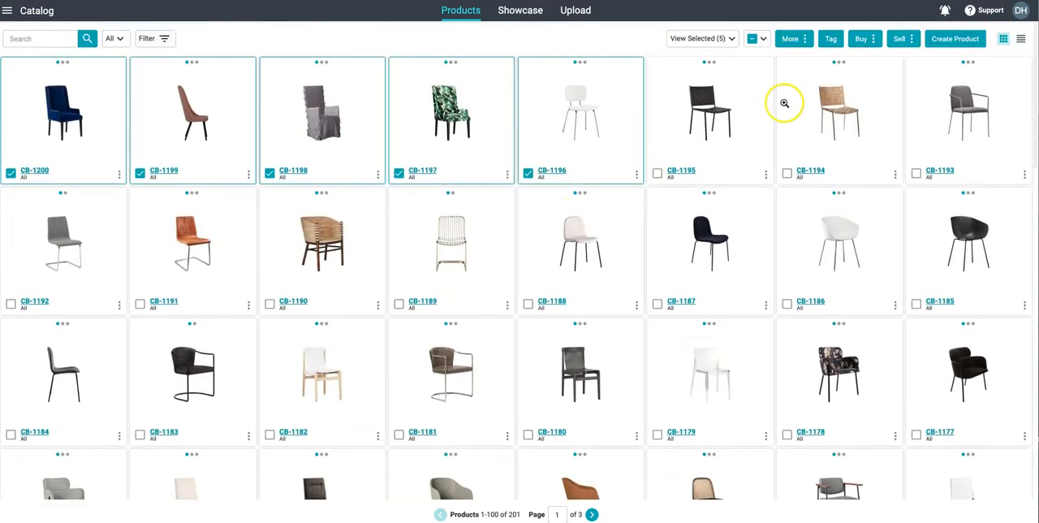
# - Create a quote from the selected products for customer Retail Buyer with Import freight terms, named New Chairs
pyautogui.click(897, 39)
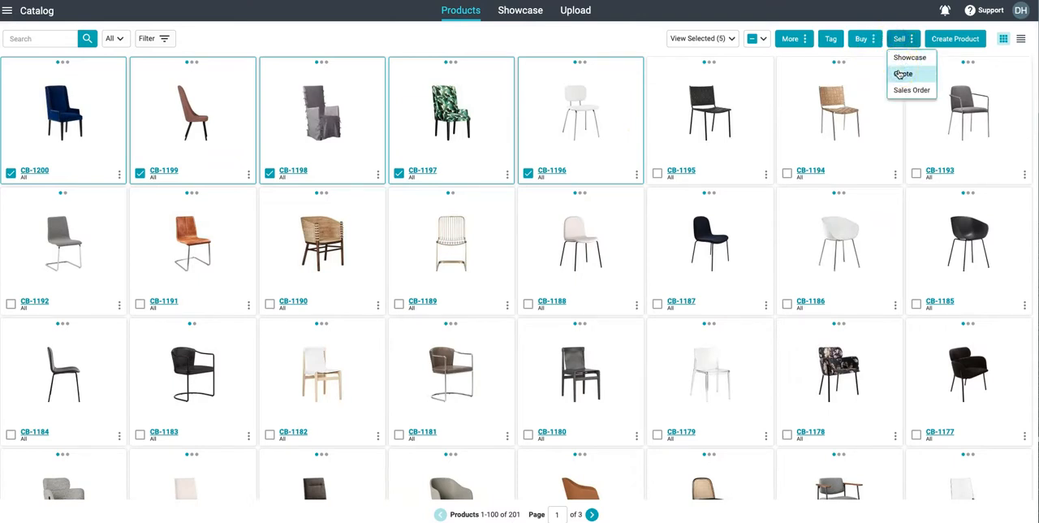
pyautogui.click(901, 73)
pyautogui.click(528, 241)
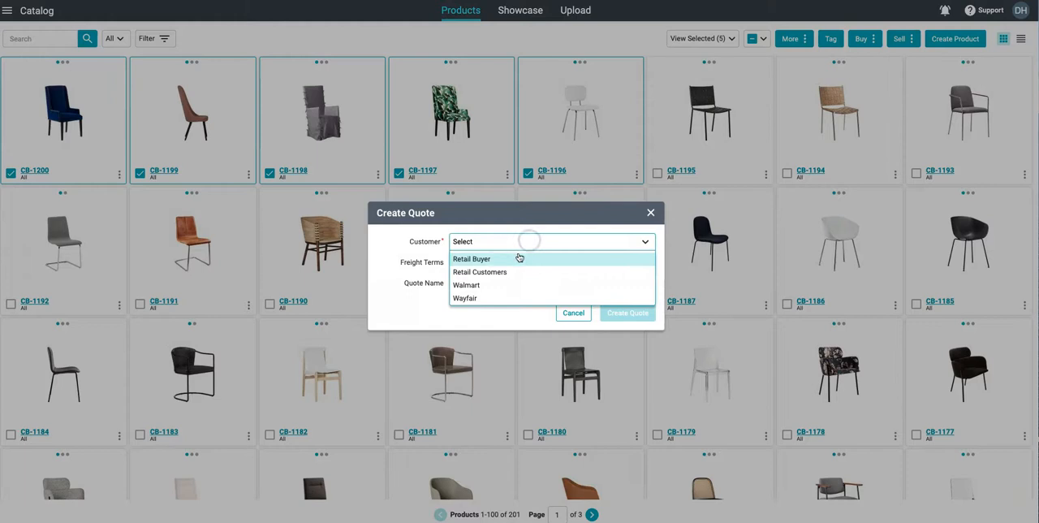
pyautogui.click(519, 258)
pyautogui.click(512, 262)
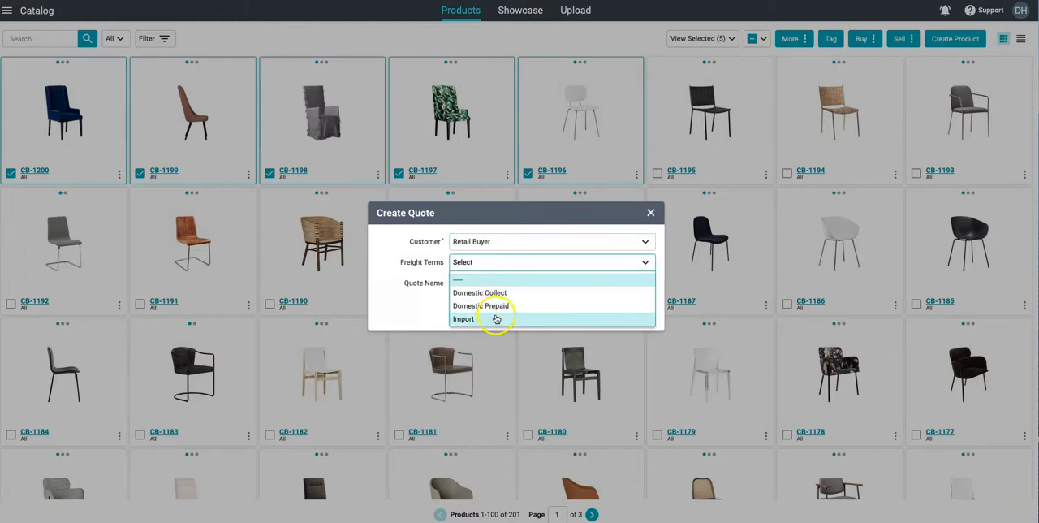
pyautogui.click(494, 316)
pyautogui.click(499, 285)
pyautogui.write('New Chairs')
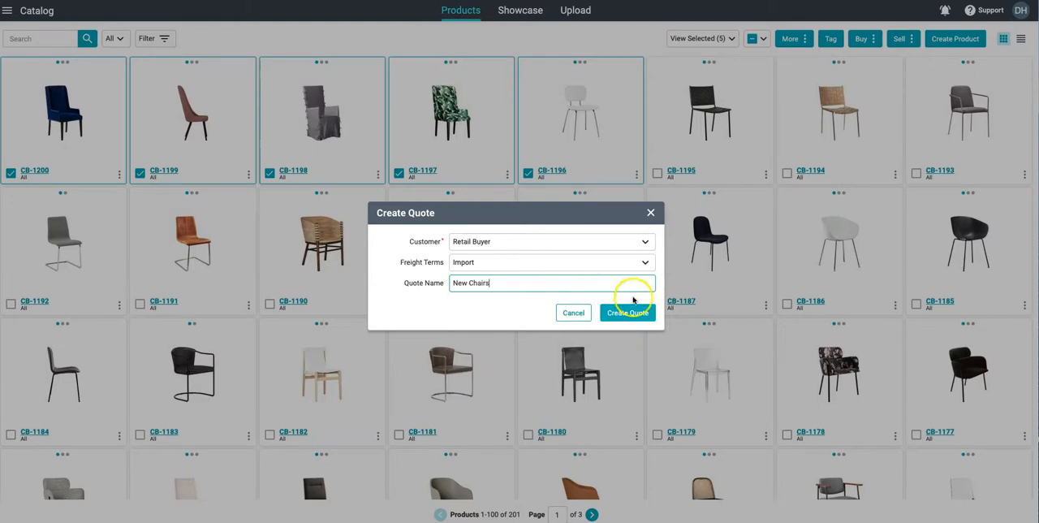
pyautogui.click(629, 313)
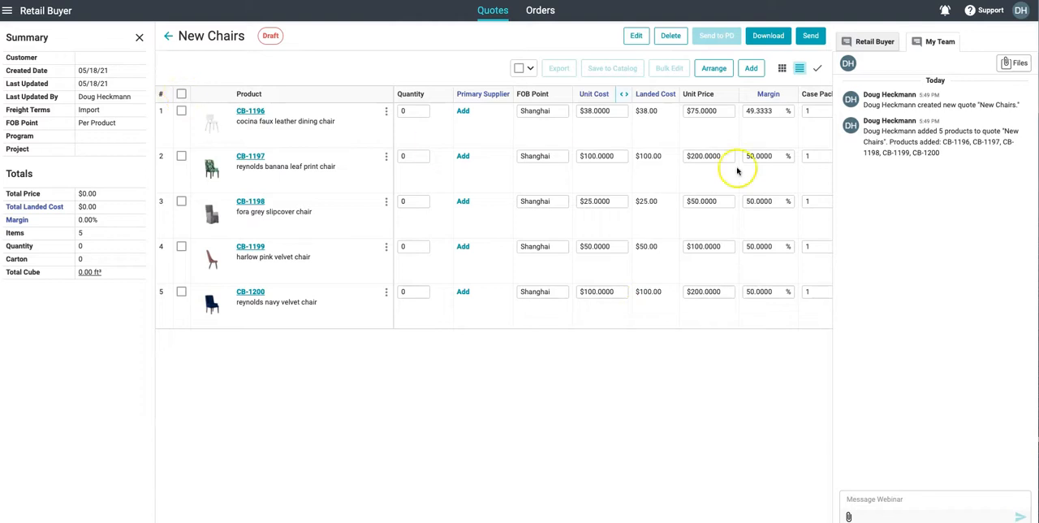
# - Bulk edit the Quantity of all five products in the New Chairs quote to 100
pyautogui.click(182, 93)
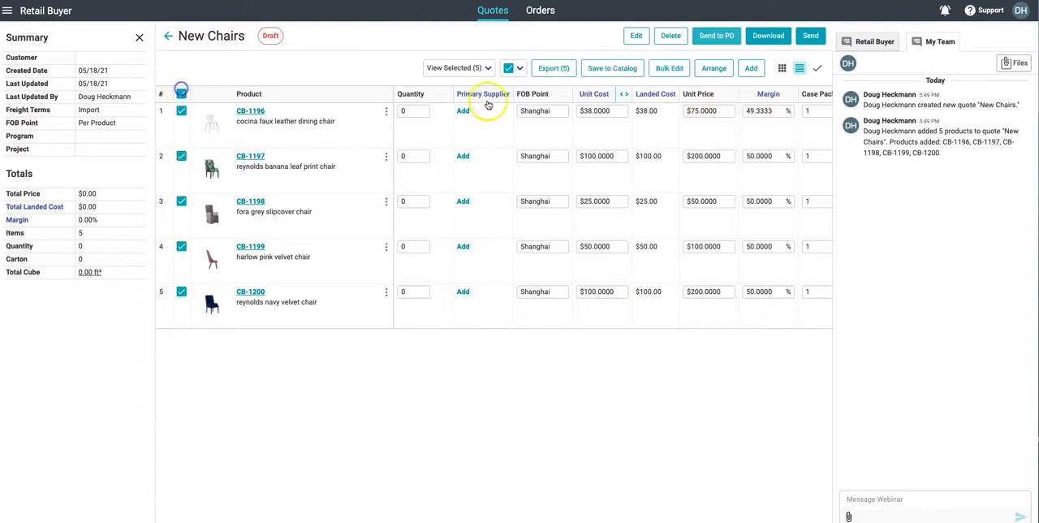
pyautogui.click(667, 68)
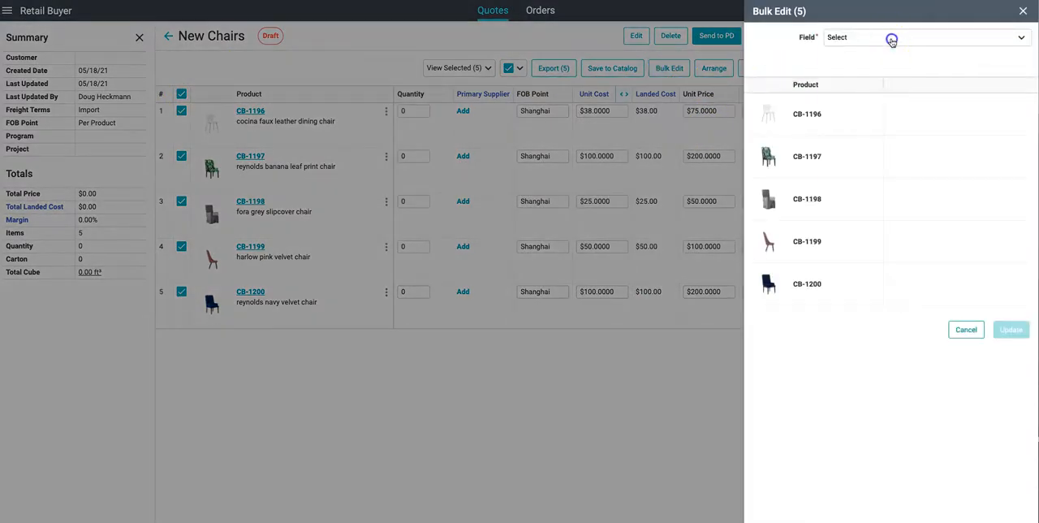
pyautogui.click(888, 38)
pyautogui.scroll(-3, 865, 153)
pyautogui.scroll(-2, 865, 152)
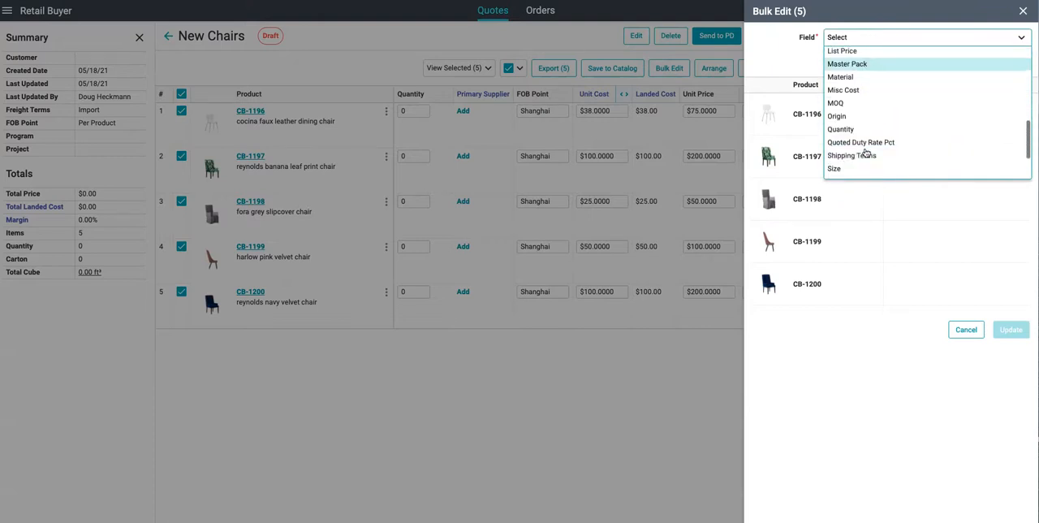
pyautogui.click(852, 127)
pyautogui.click(865, 60)
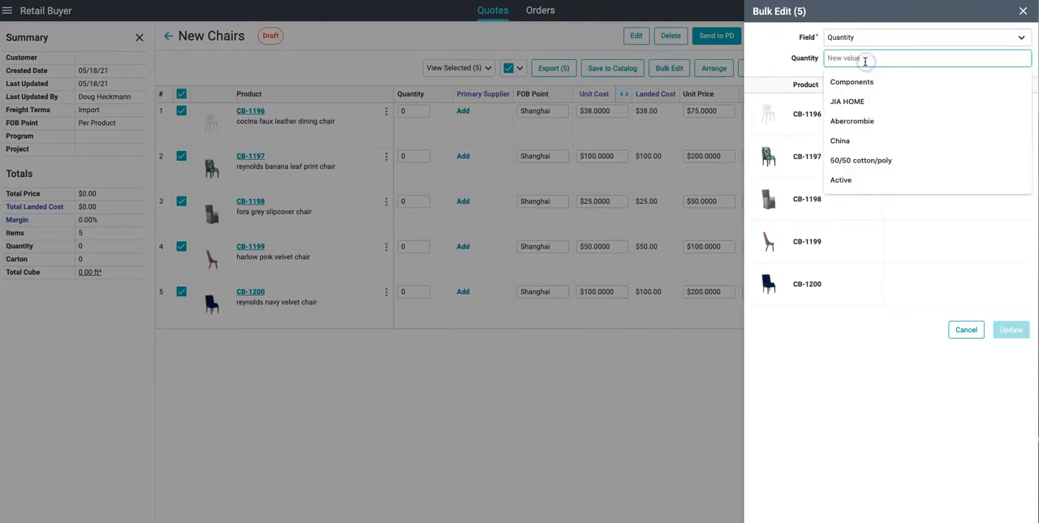
pyautogui.write('10')
pyautogui.click(1012, 329)
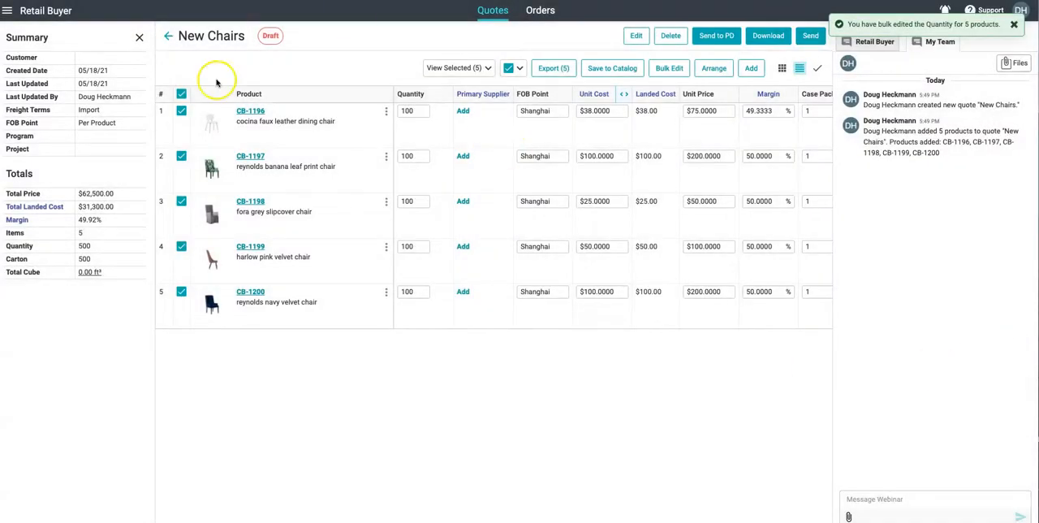
# - Export the five quoted products, inspect products.xlsx from the downloaded archive, and close the folder window
pyautogui.click(554, 69)
pyautogui.click(638, 311)
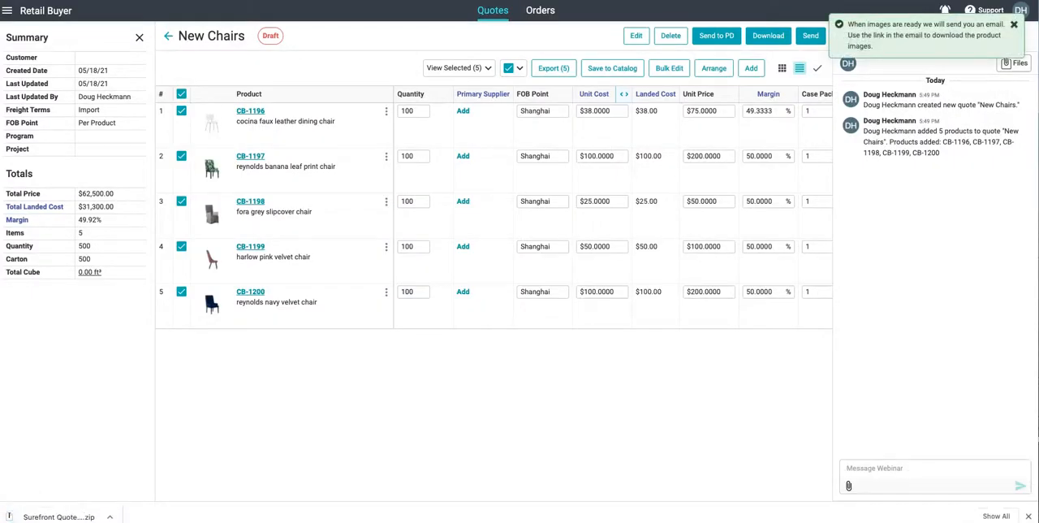
pyautogui.click(69, 515)
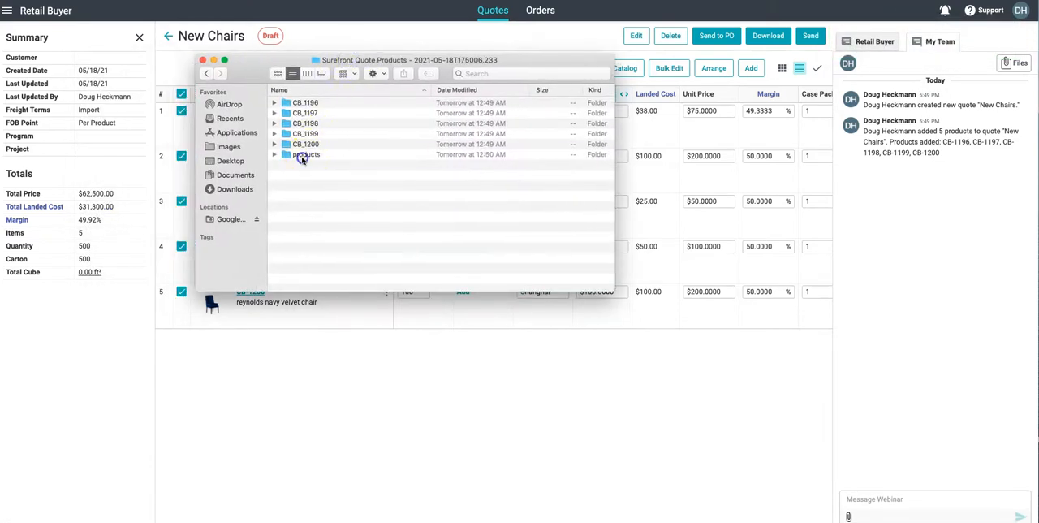
pyautogui.doubleClick(301, 156)
pyautogui.click(324, 103)
pyautogui.click(323, 63)
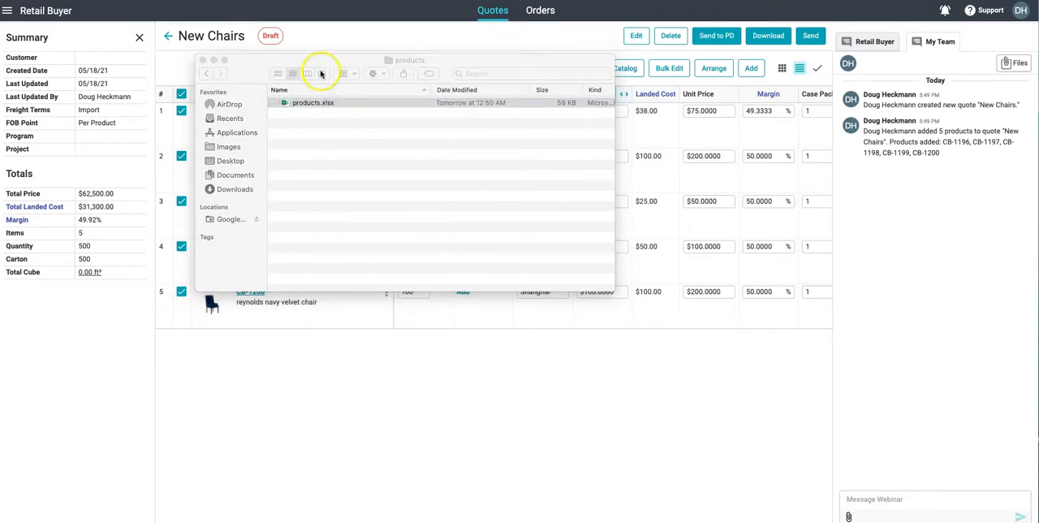
pyautogui.moveTo(325, 63); pyautogui.dragTo(361, 308)
pyautogui.moveTo(0, 11); pyautogui.dragTo(766, 0)
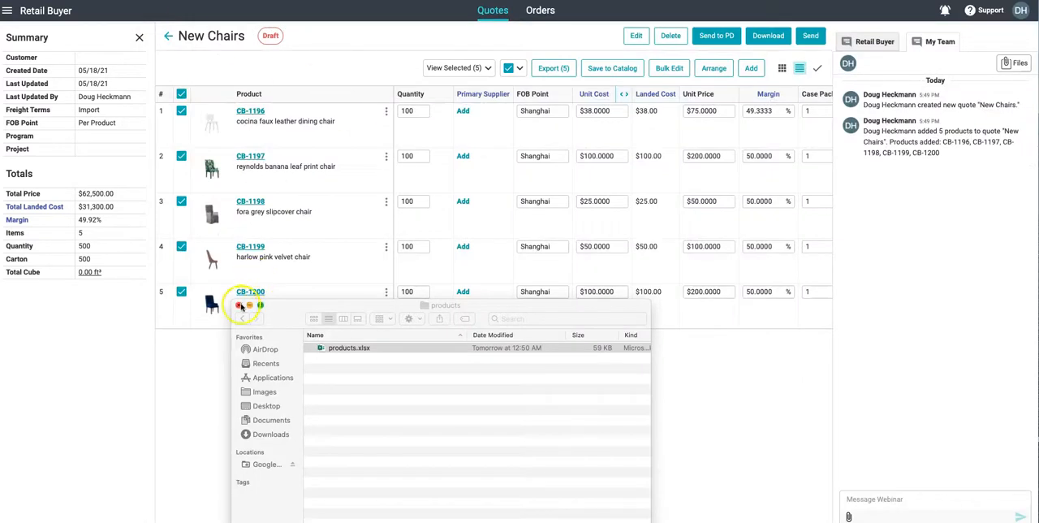
pyautogui.click(238, 305)
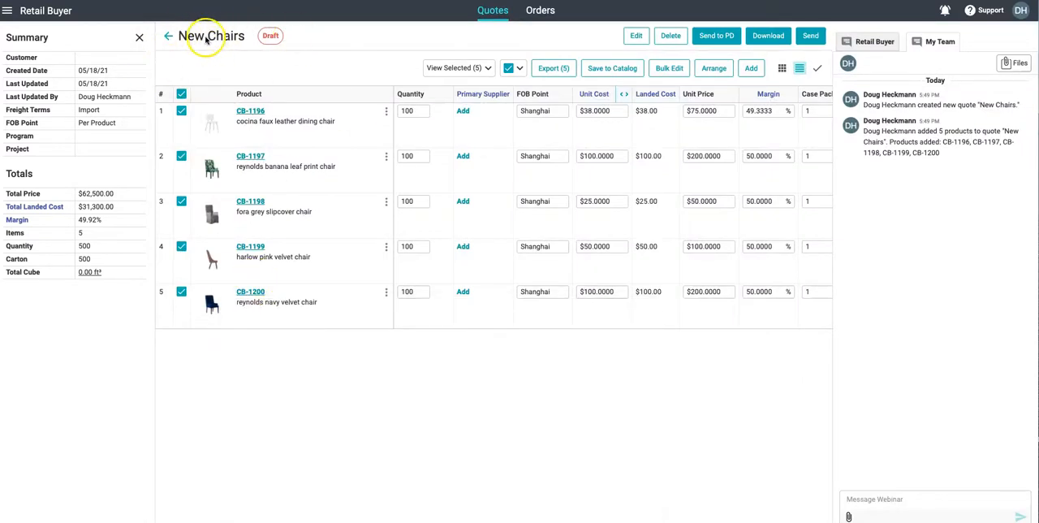
# - Export all six products from the New Wayfair Setup Items quote of customer Wayfair
pyautogui.click(7, 11)
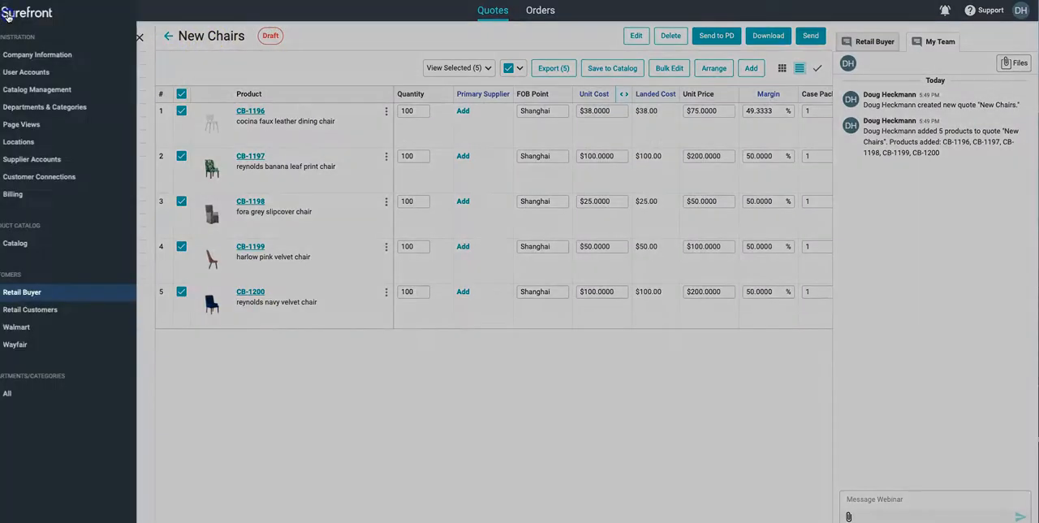
pyautogui.click(34, 345)
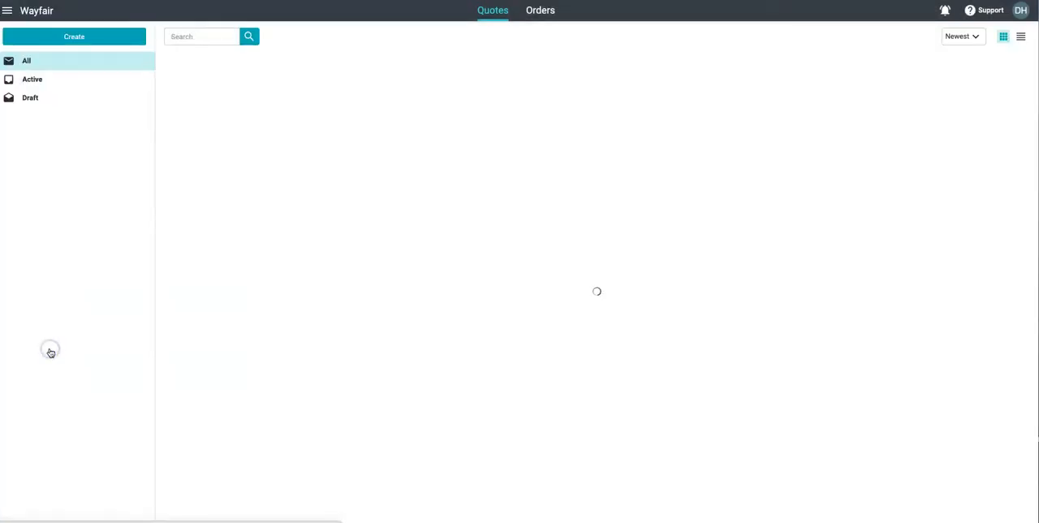
pyautogui.click(348, 113)
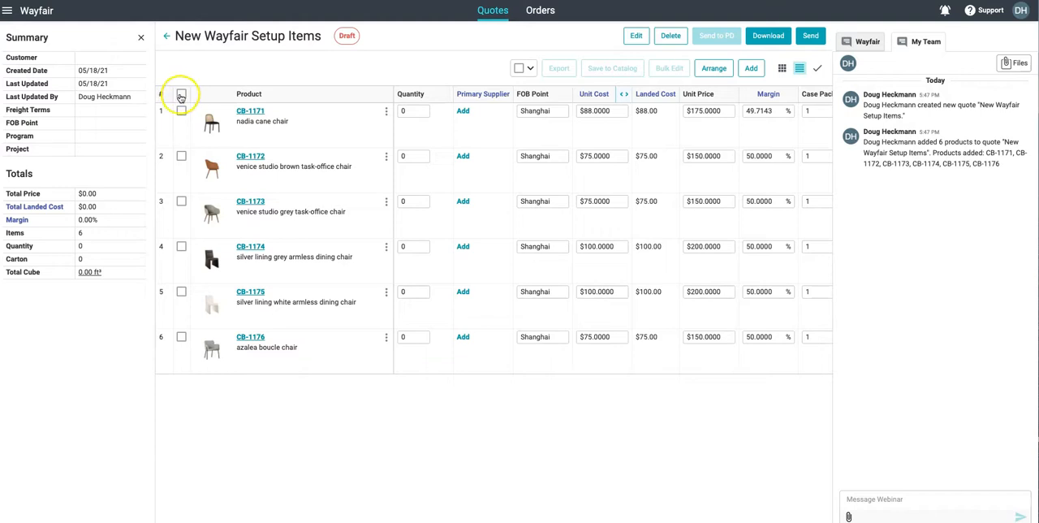
pyautogui.click(181, 95)
pyautogui.click(558, 67)
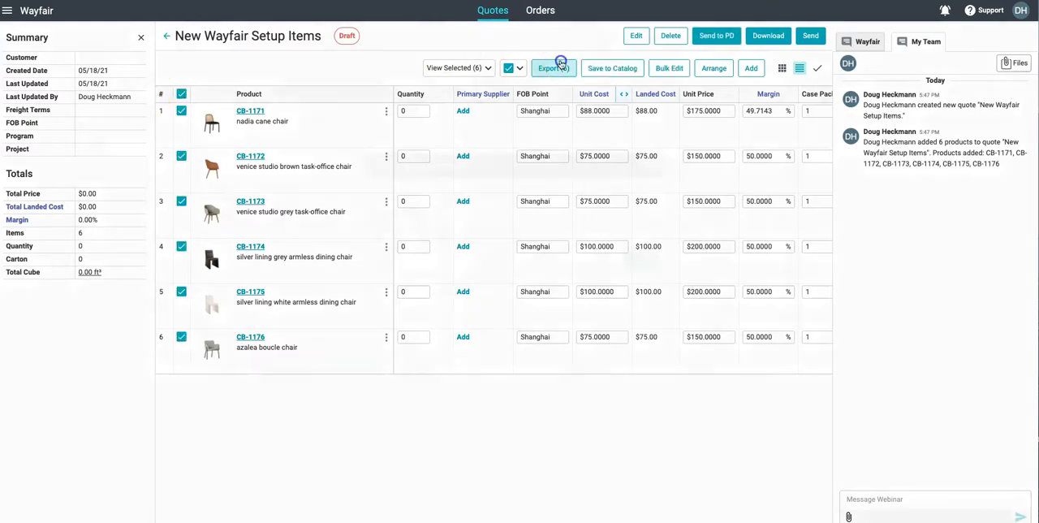
pyautogui.click(646, 312)
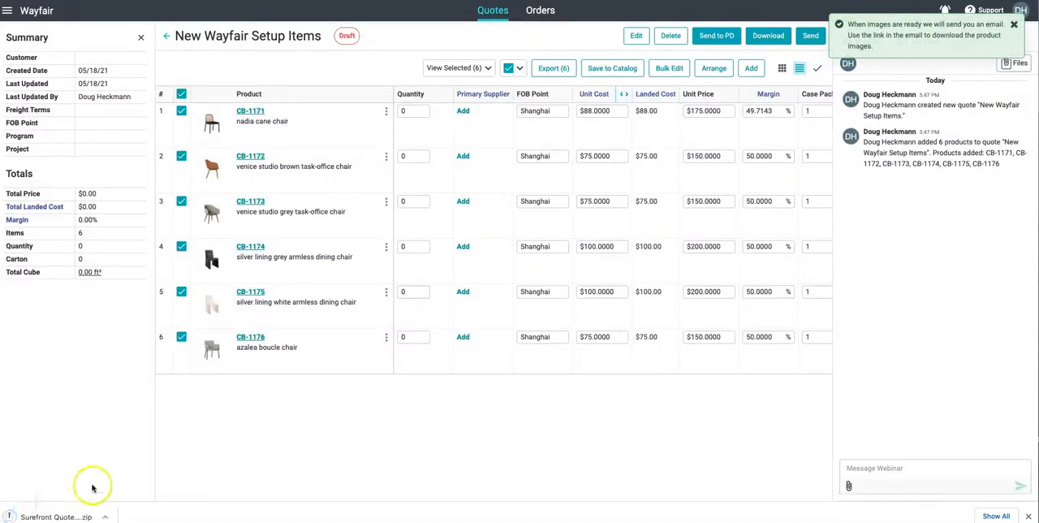
# - Open products.xlsx from the downloaded Wayfair export and examine the product rows 6 to 11 on Sheet1
pyautogui.click(34, 511)
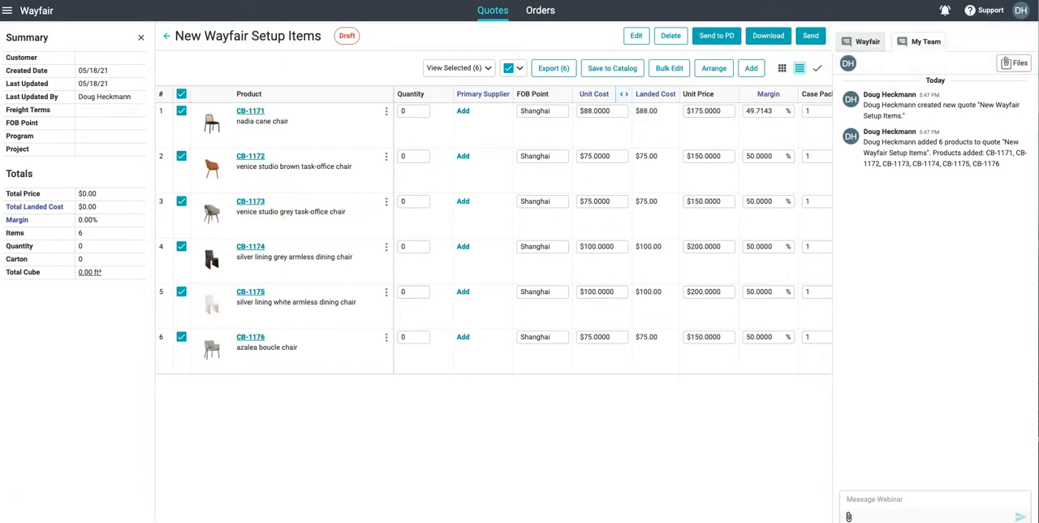
pyautogui.moveTo(116, 48); pyautogui.dragTo(433, 65)
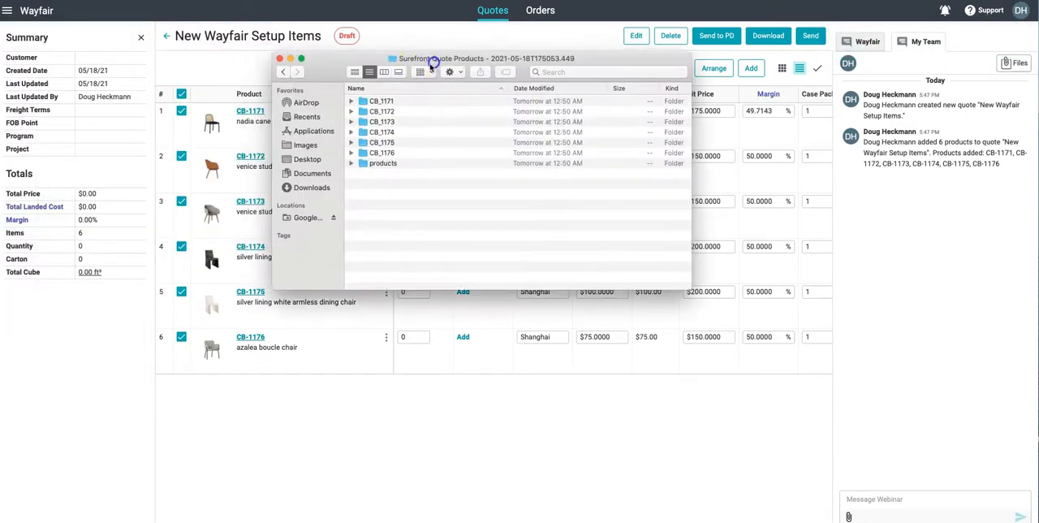
pyautogui.doubleClick(381, 164)
pyautogui.doubleClick(389, 101)
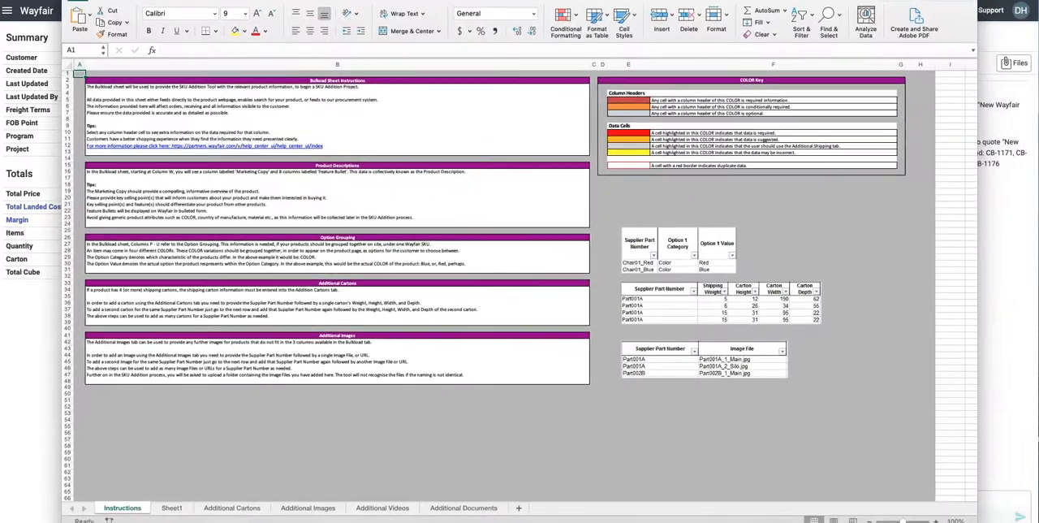
pyautogui.click(170, 507)
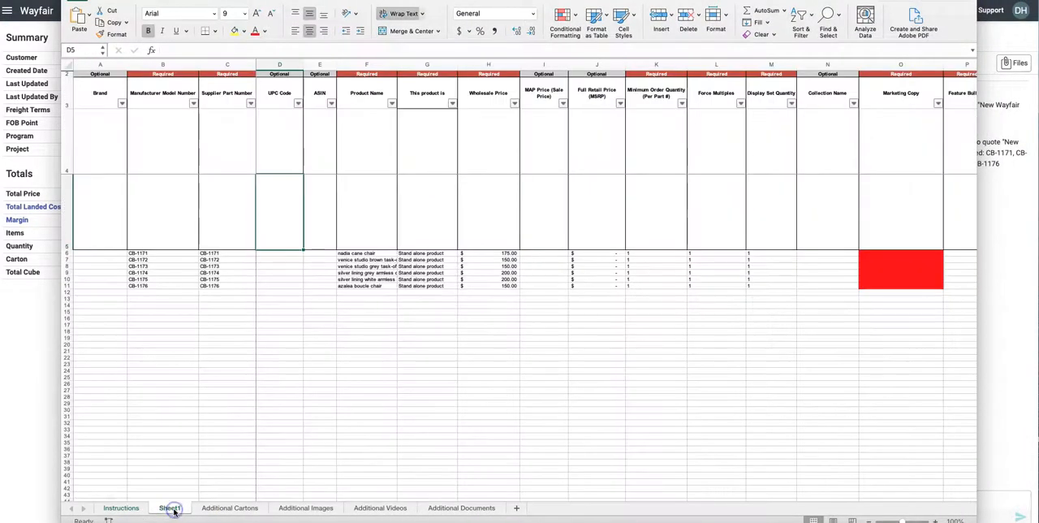
pyautogui.moveTo(67, 253); pyautogui.dragTo(68, 286)
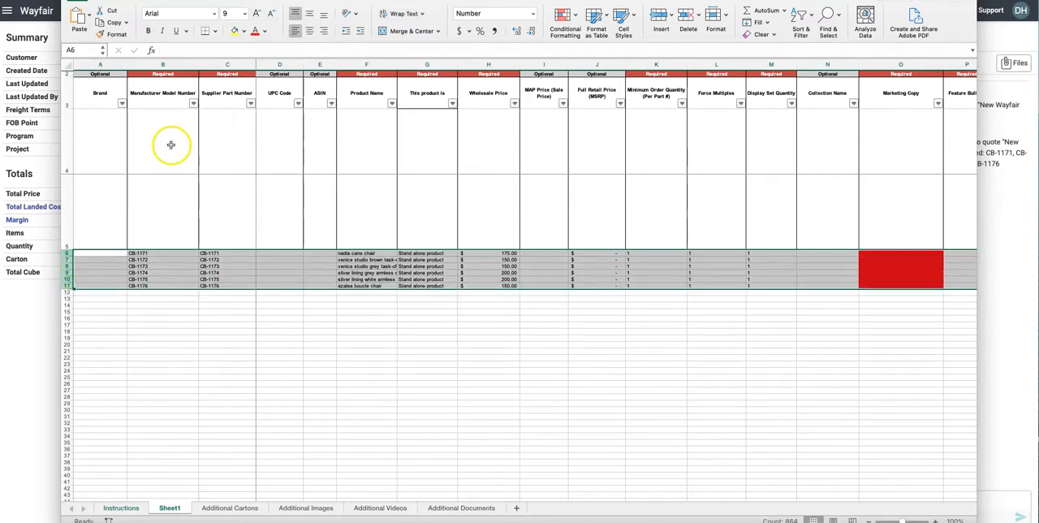